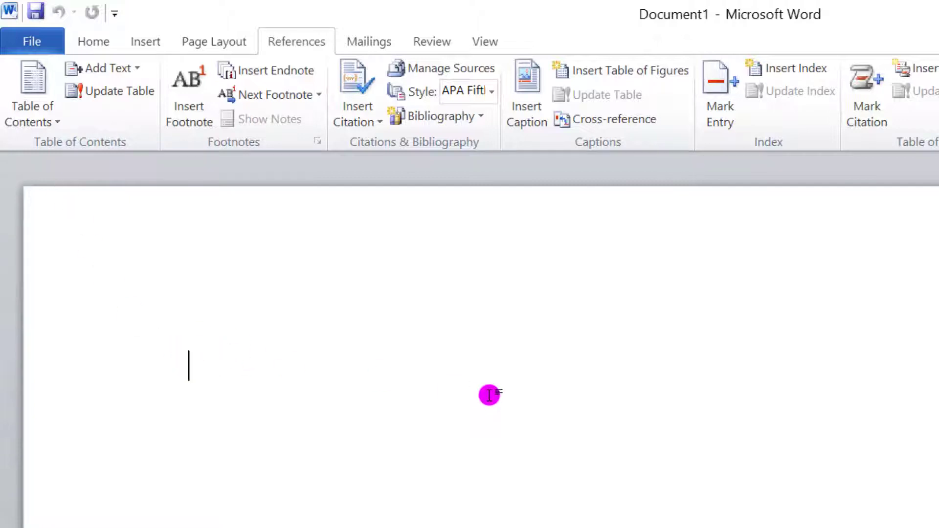
- Generate sample paragraphs in the blank document with the formula =rand()
text(=rand)
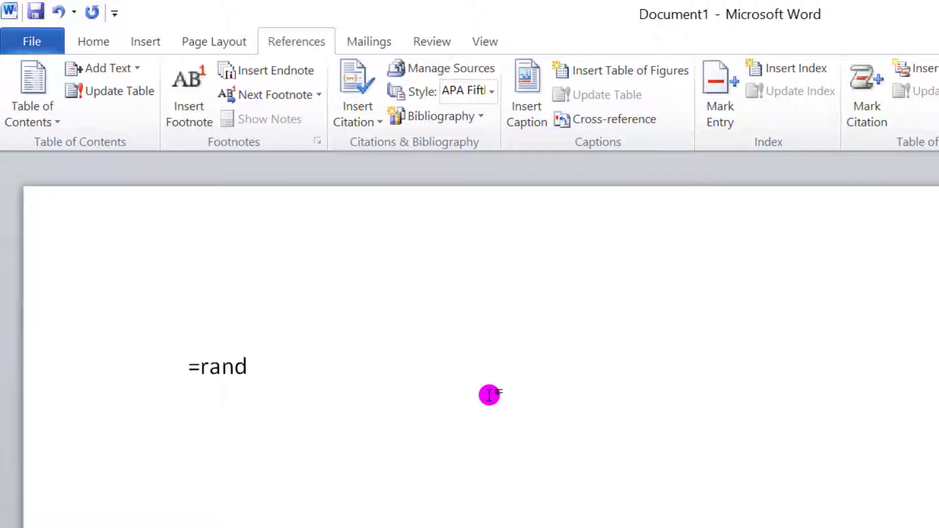
text(()
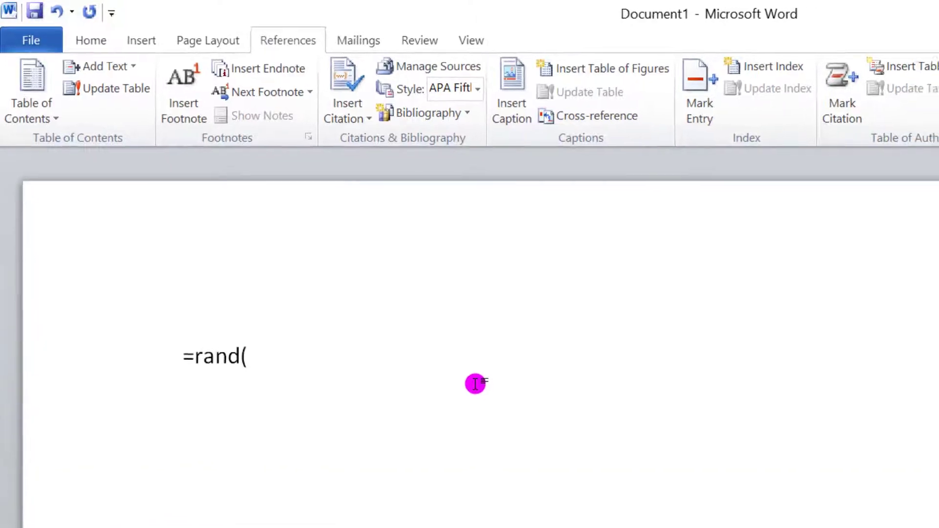
text())
key(Return)
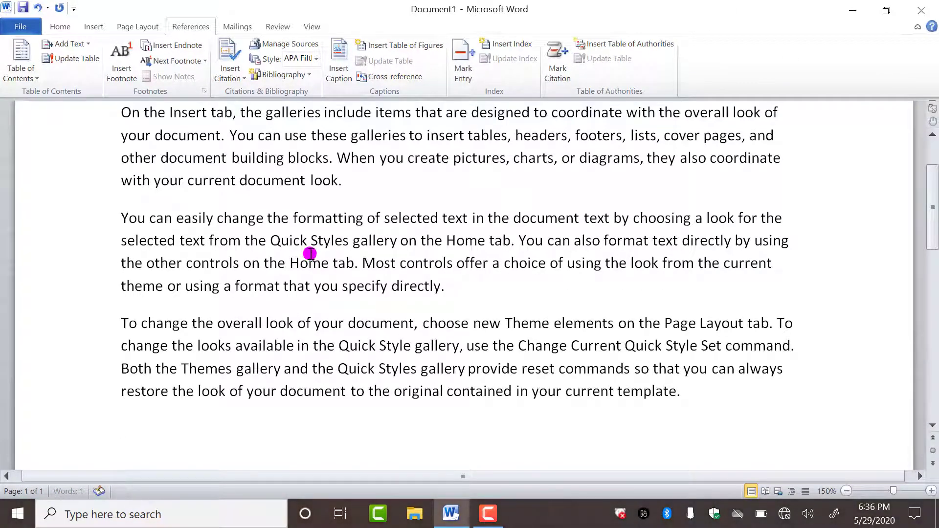
- Copy all the sample text and paste it onto a new second page and a new third page, each started with a page break
scroll(309, 240, up, 2)
drag(172, 247, 702, 249)
key(ctrl+c)
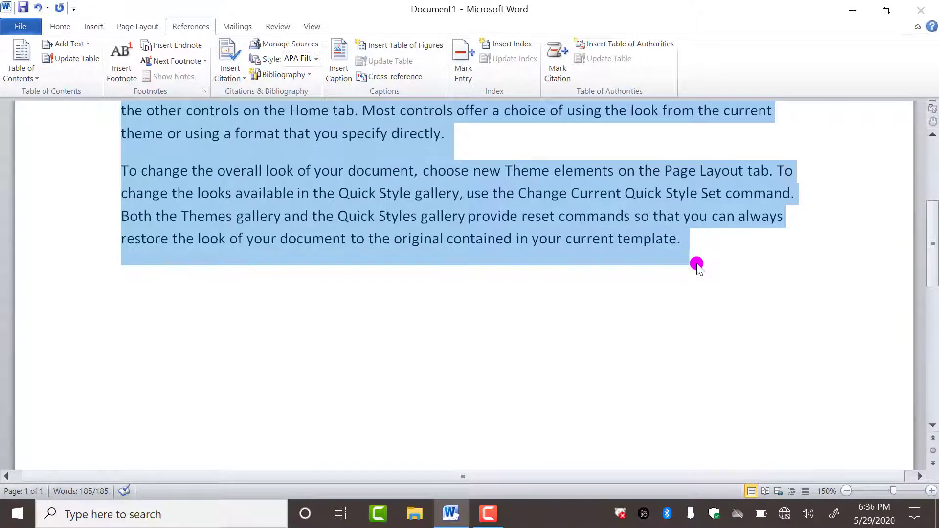
scroll(751, 285, down, 8)
scroll(174, 352, up, 3)
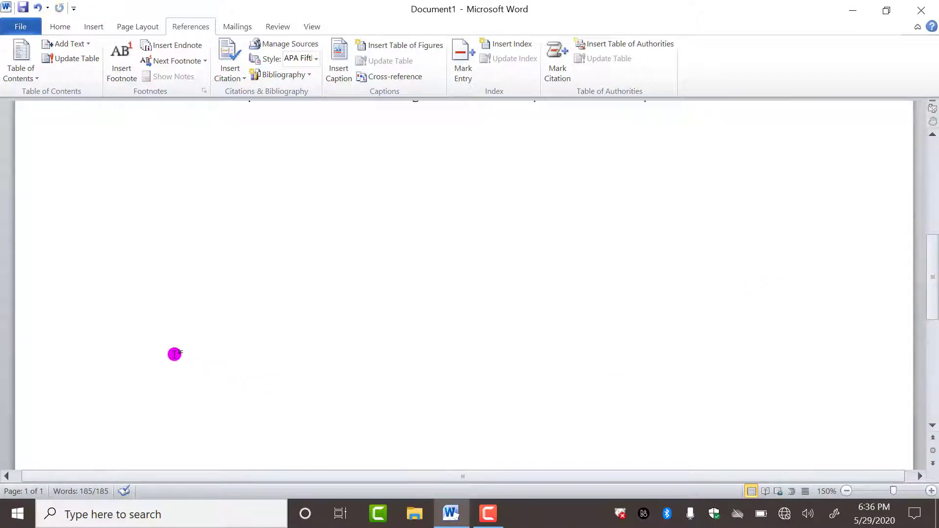
click(161, 337)
scroll(162, 336, down, 3)
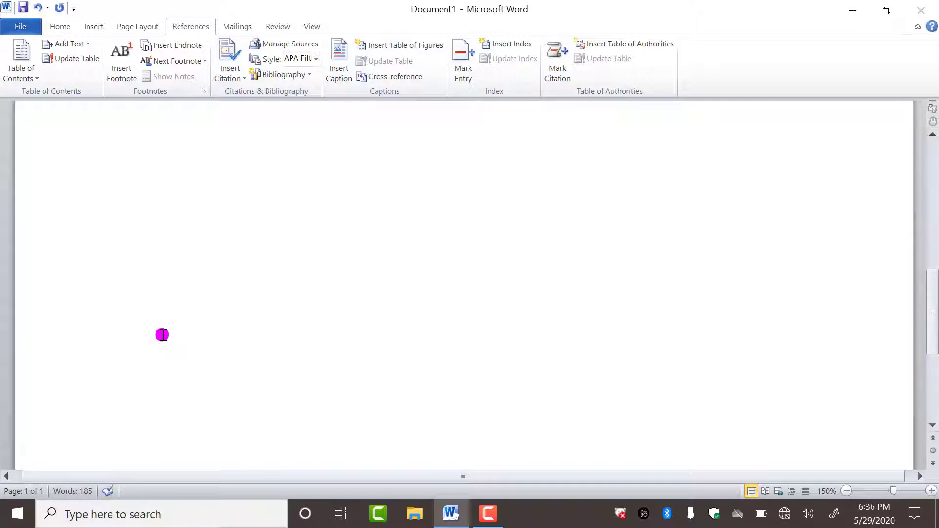
key(ctrl+Return)
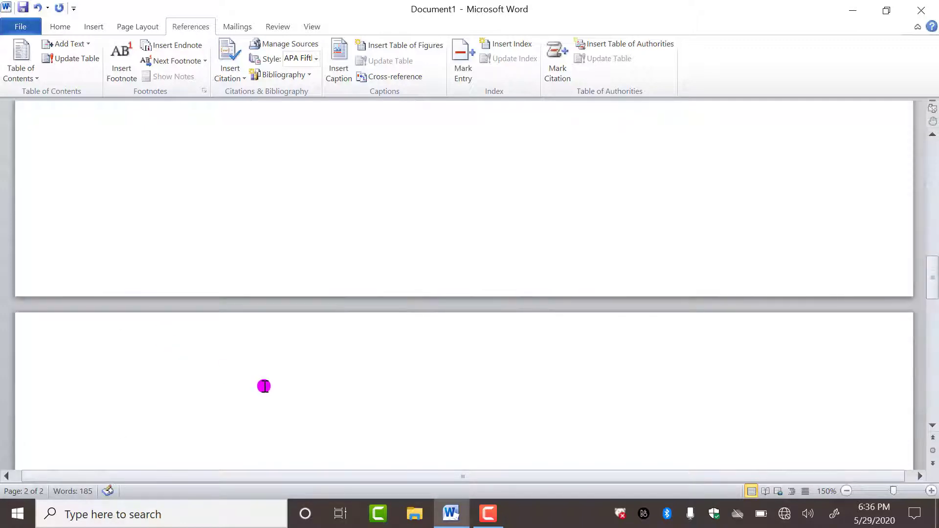
key(ctrl+v)
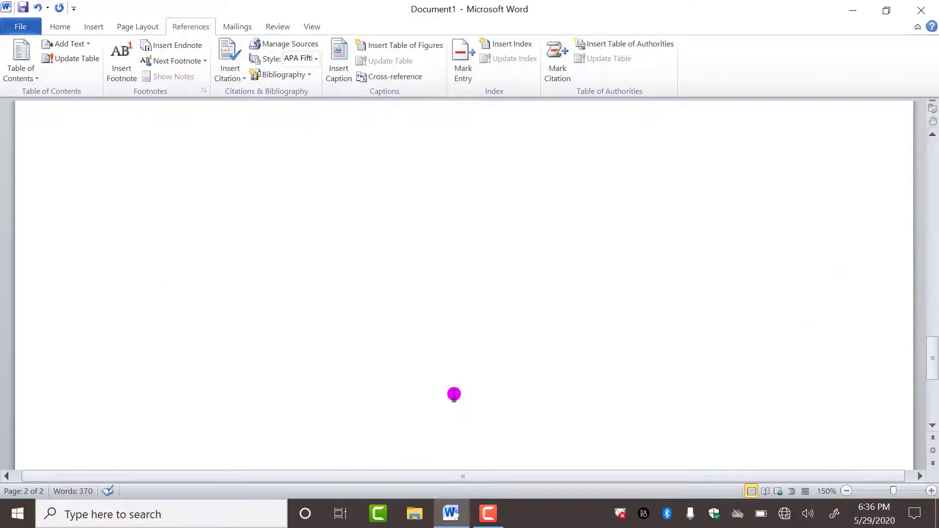
key(ctrl+Return)
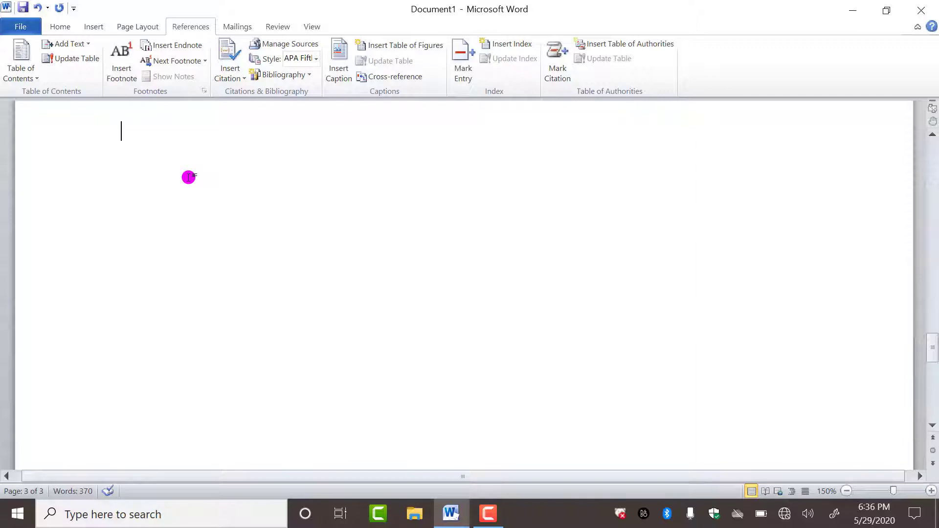
key(ctrl+v)
- Add the title "More on Windows" above the first page's text and apply the Heading 1 style to it
scroll(298, 283, up, 5)
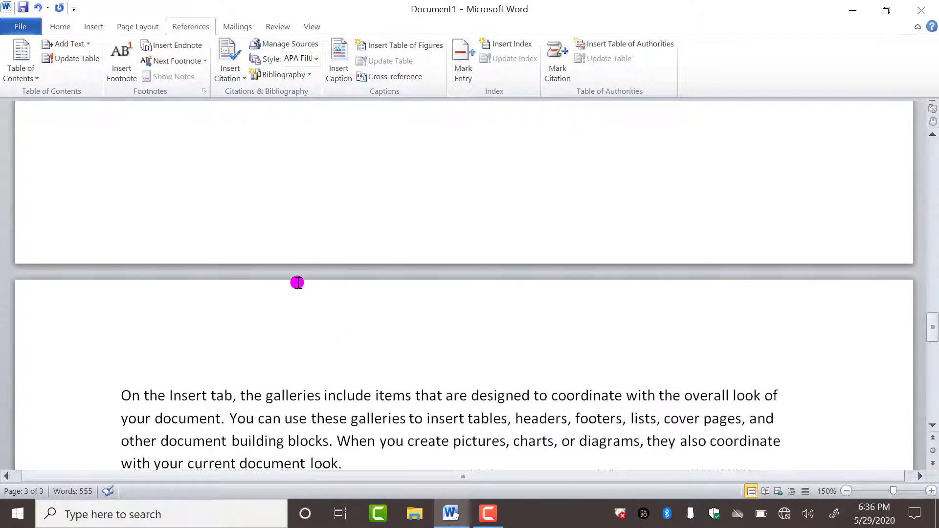
scroll(298, 282, up, 17)
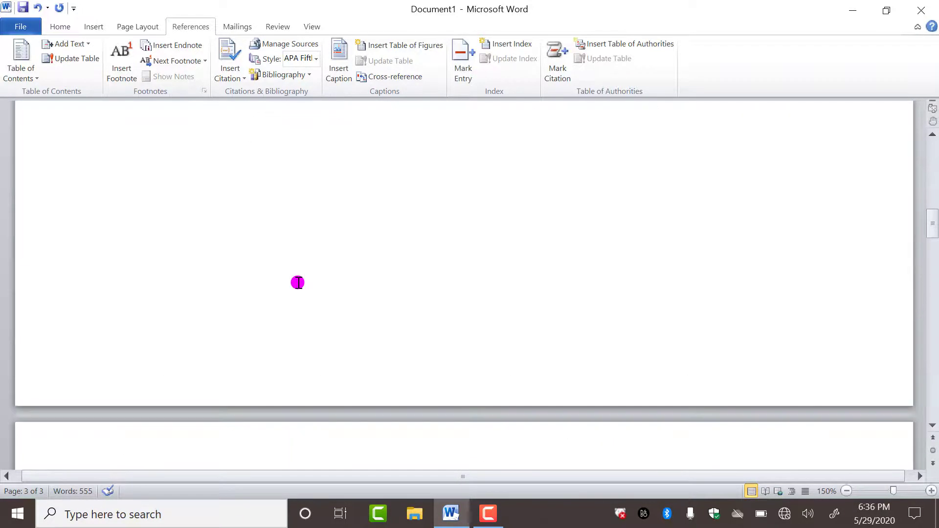
scroll(297, 283, up, 12)
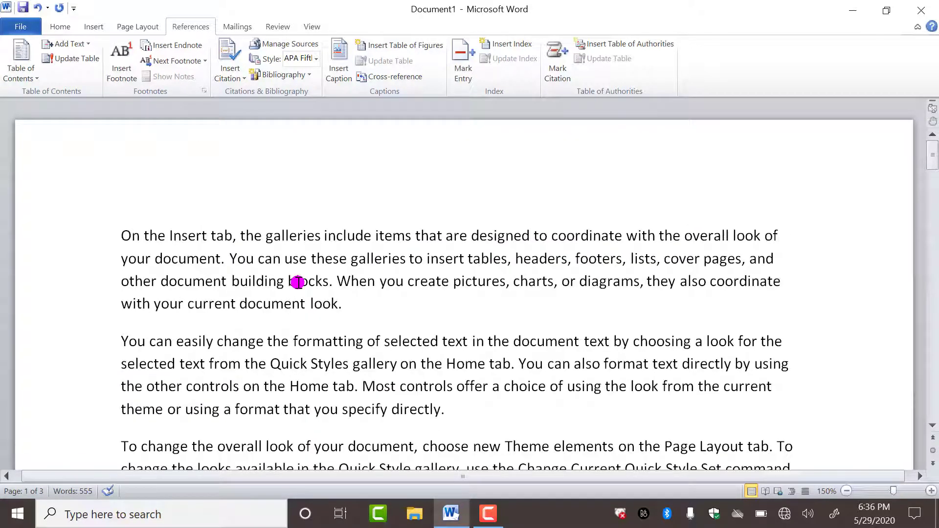
click(124, 236)
key(Return)
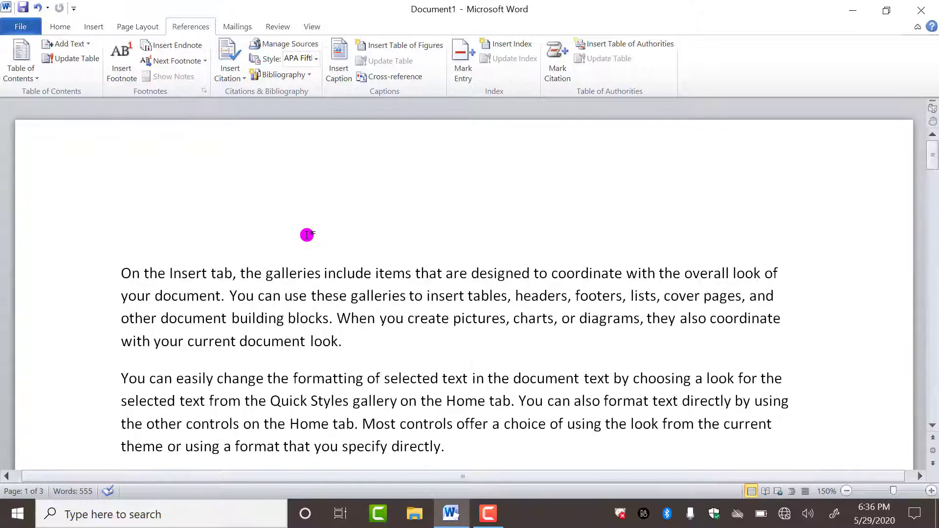
text(More on Windows)
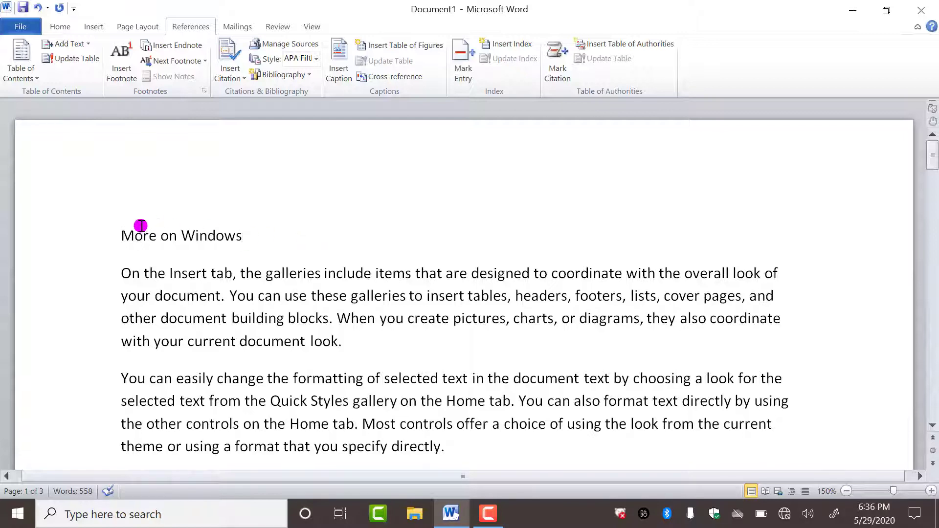
drag(121, 235, 239, 236)
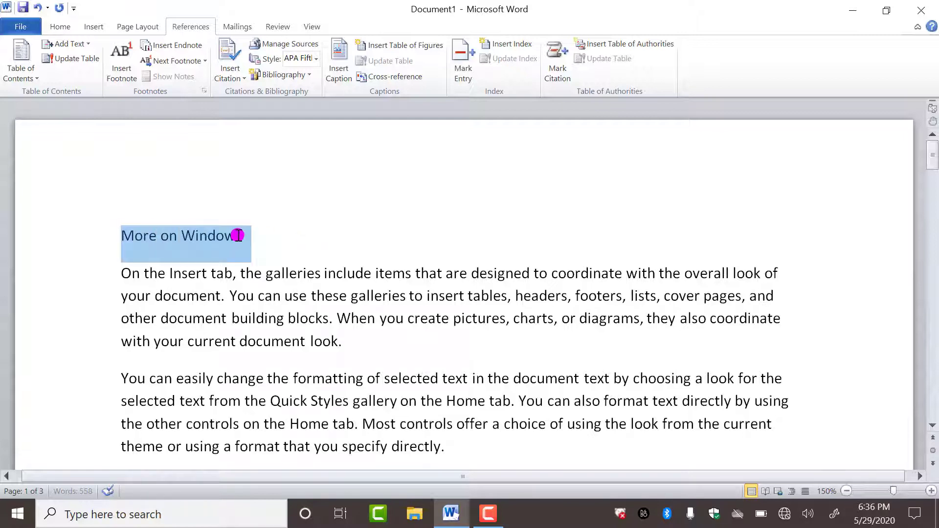
click(55, 25)
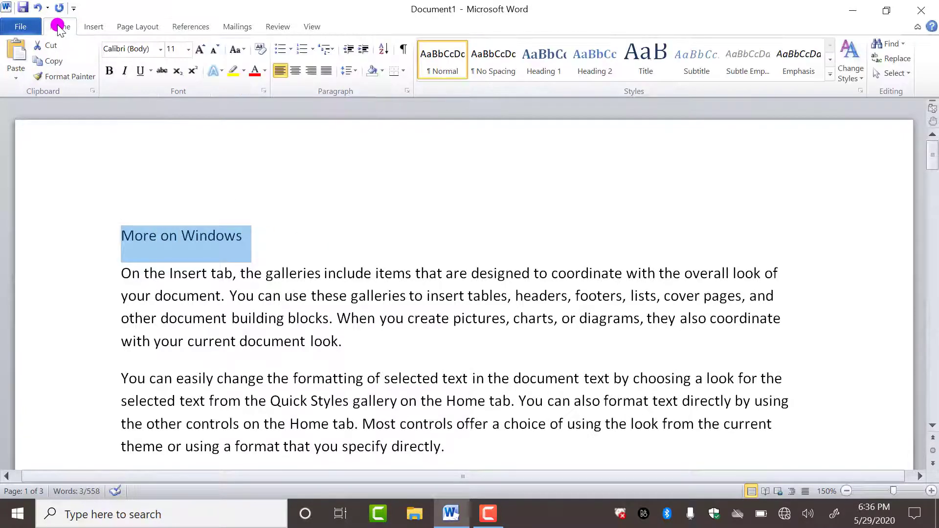
click(553, 63)
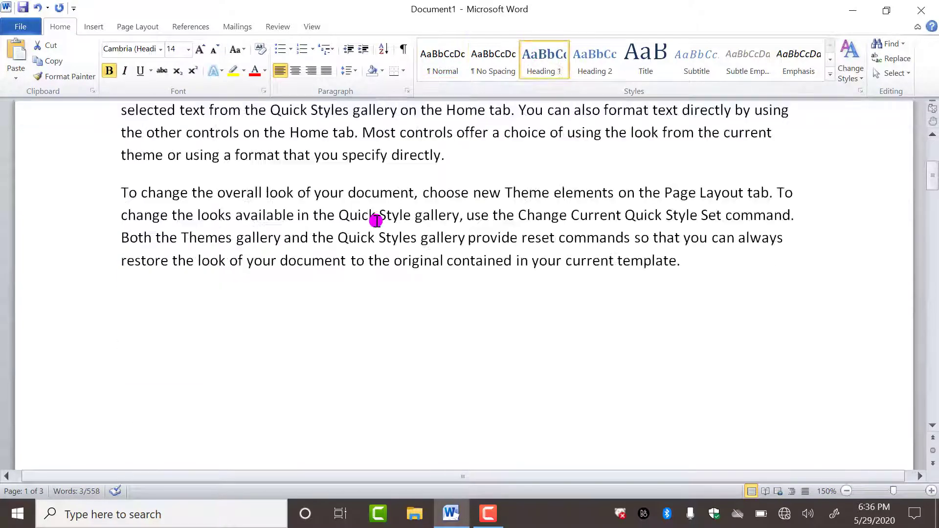
- Copy the opening words "On the Insert tab" onto a new line above the second page's text and style that line as Heading 1
scroll(375, 221, down, 2)
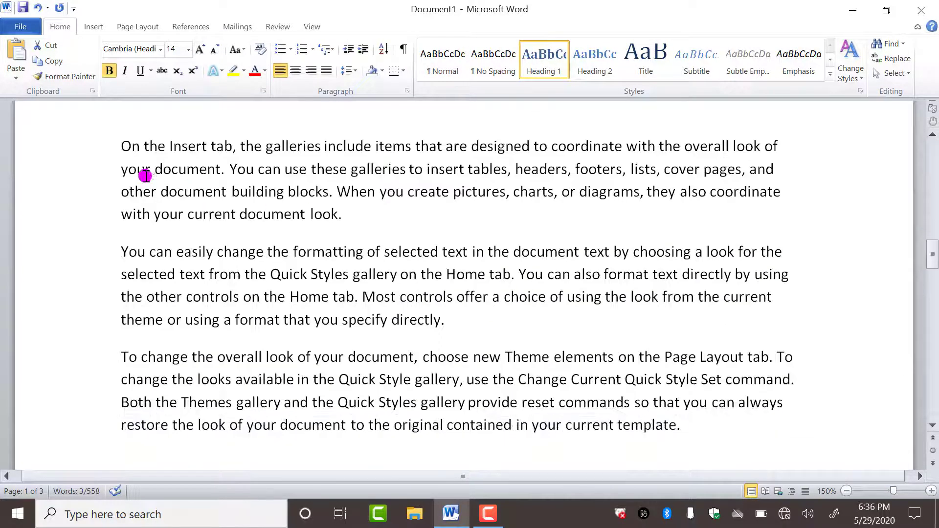
click(121, 147)
key(Return)
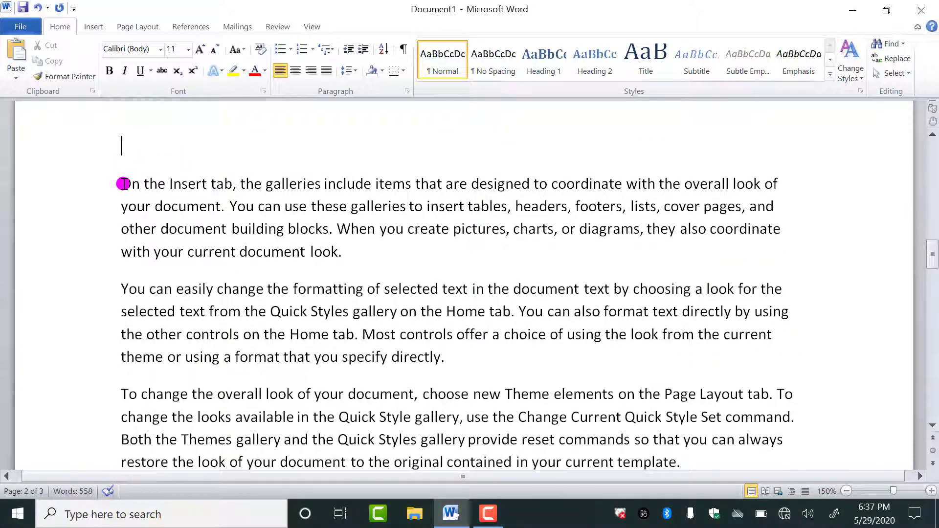
drag(124, 184, 220, 184)
key(ctrl+c)
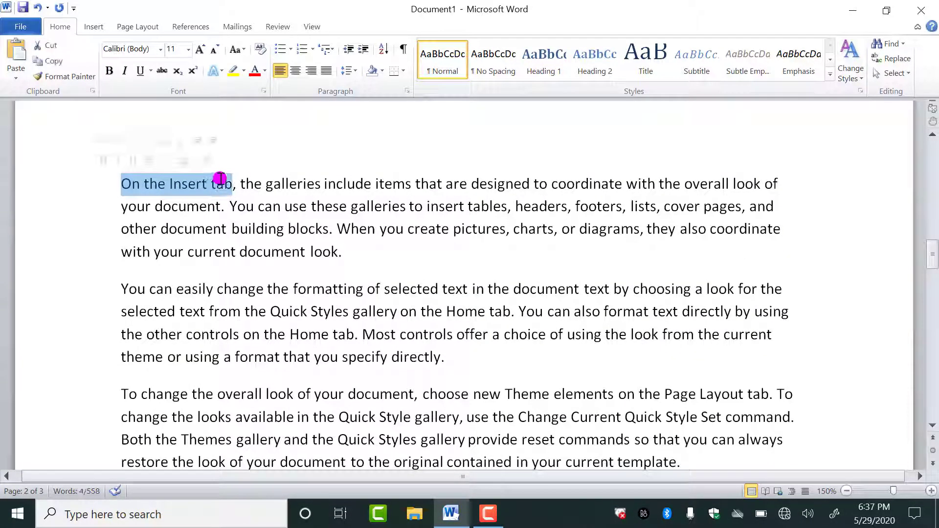
click(120, 160)
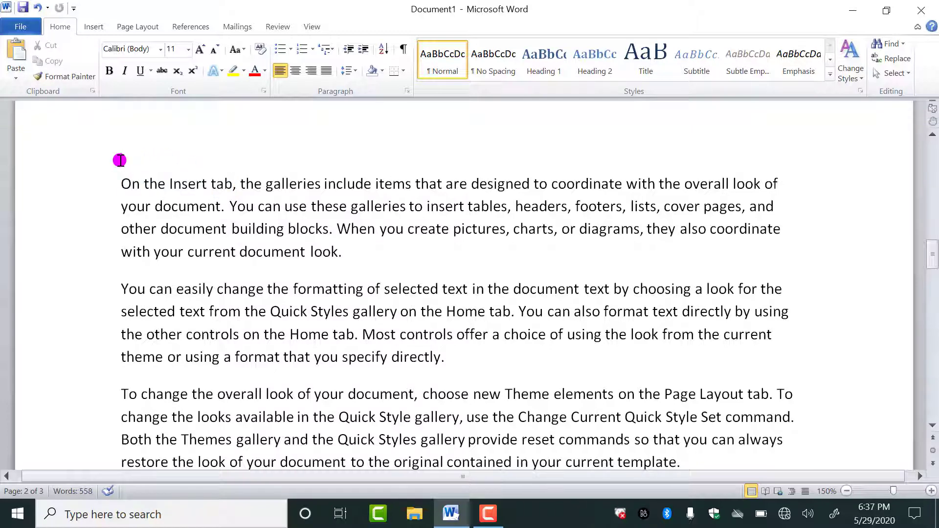
key(ctrl+v)
drag(121, 145, 228, 142)
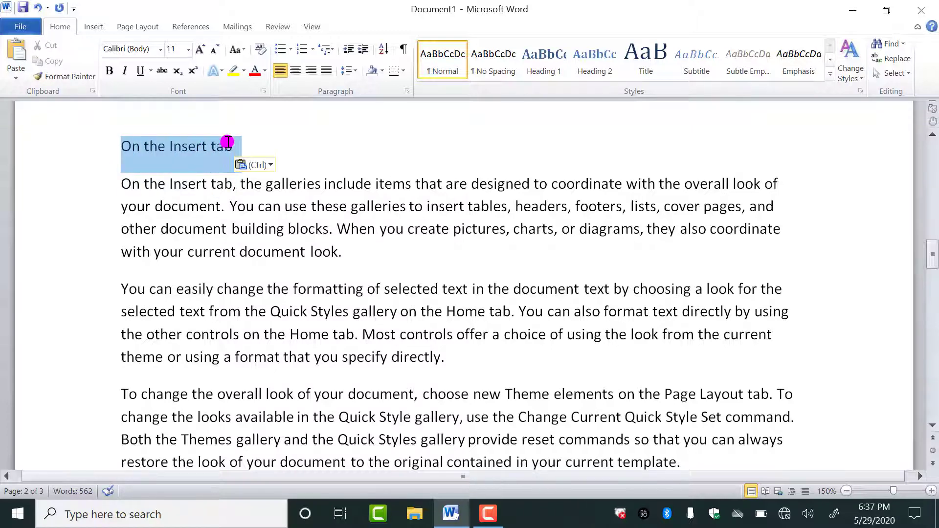
click(543, 63)
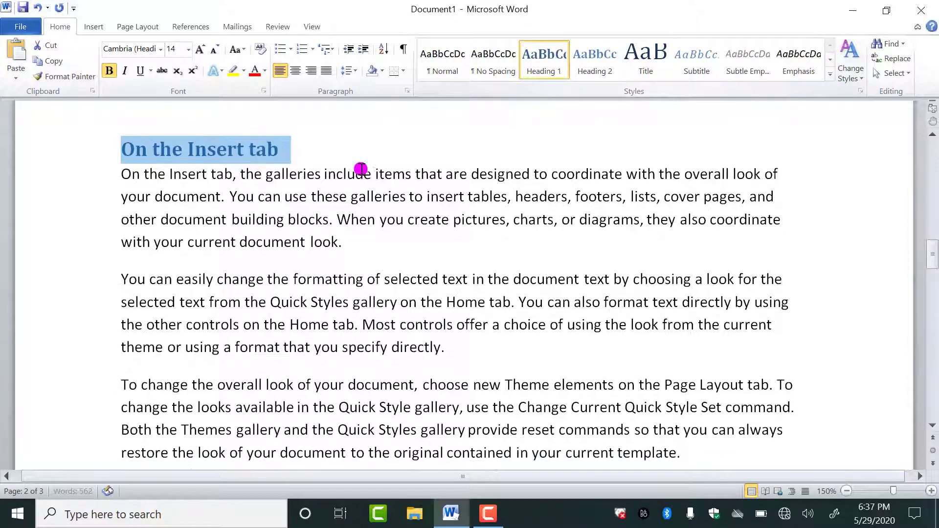
- Add the title "More on Excel" above the third page's text and apply the Heading 1 style to it
scroll(361, 168, down, 16)
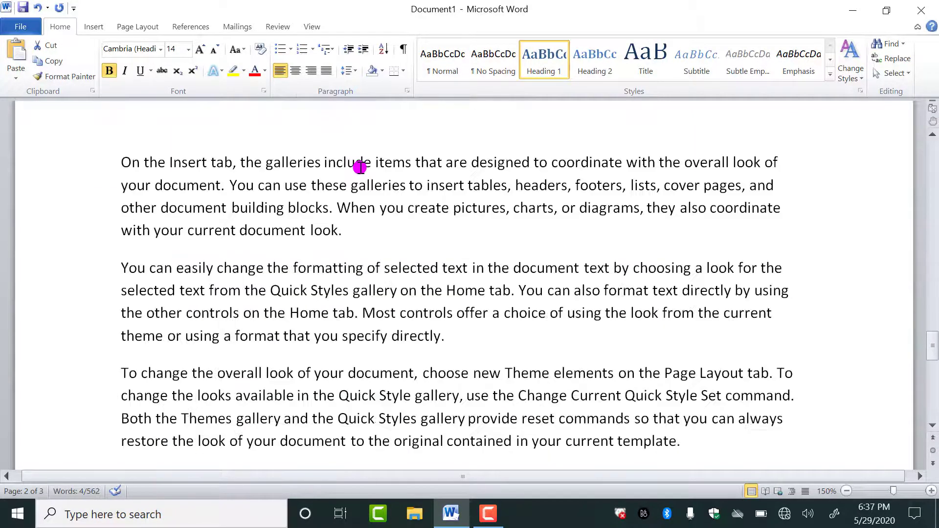
click(118, 147)
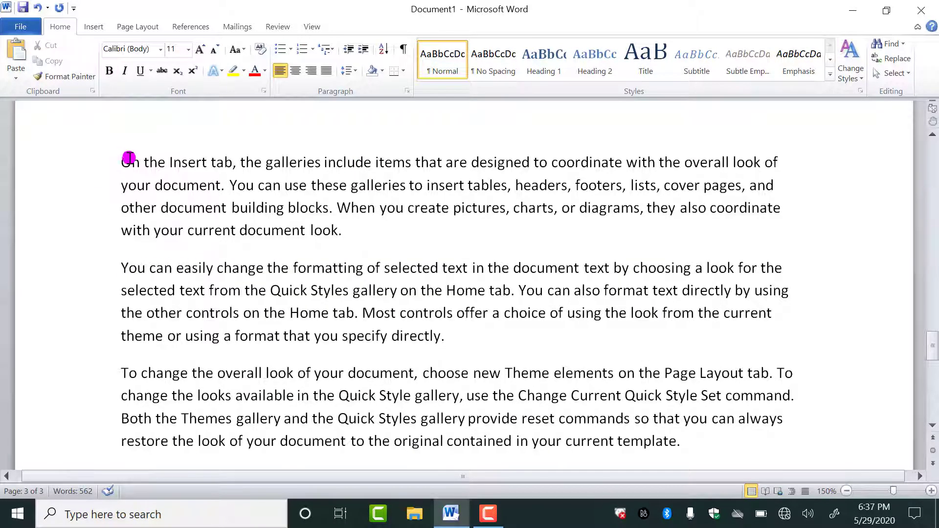
key(Return)
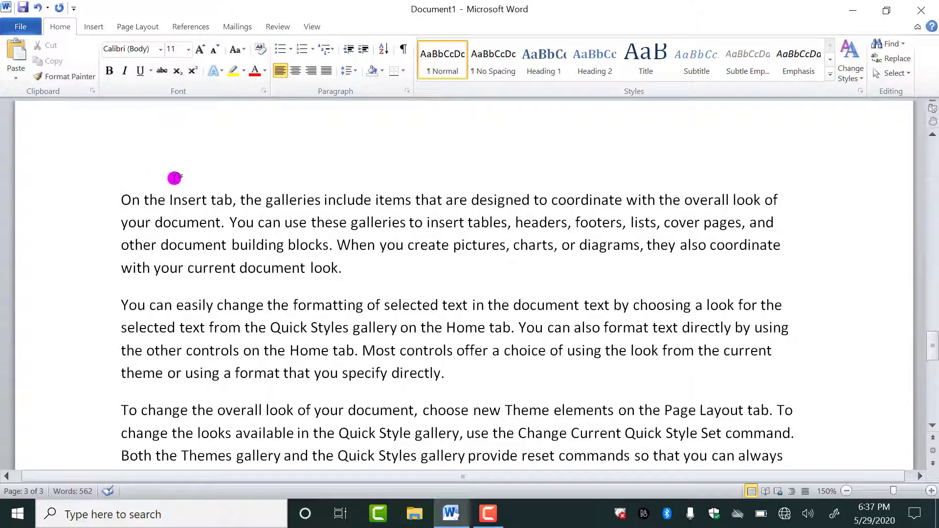
text(More on)
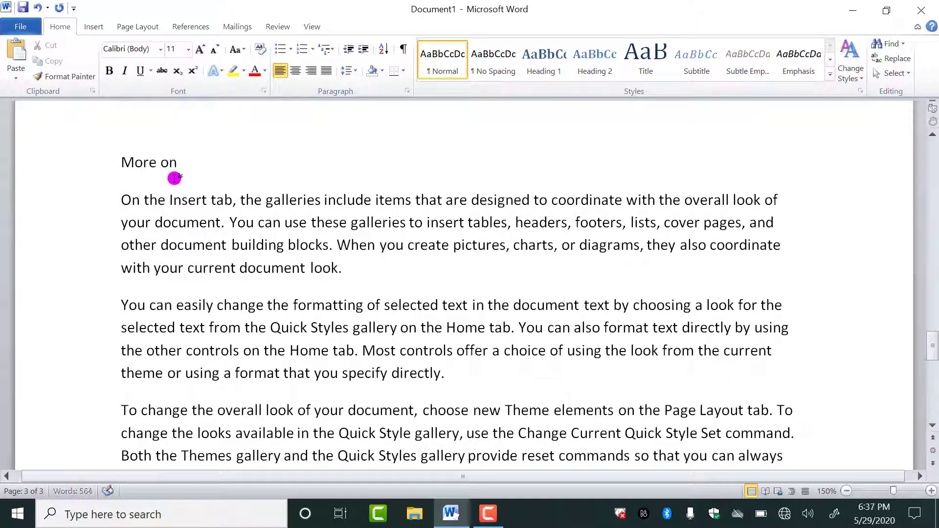
text( Excel)
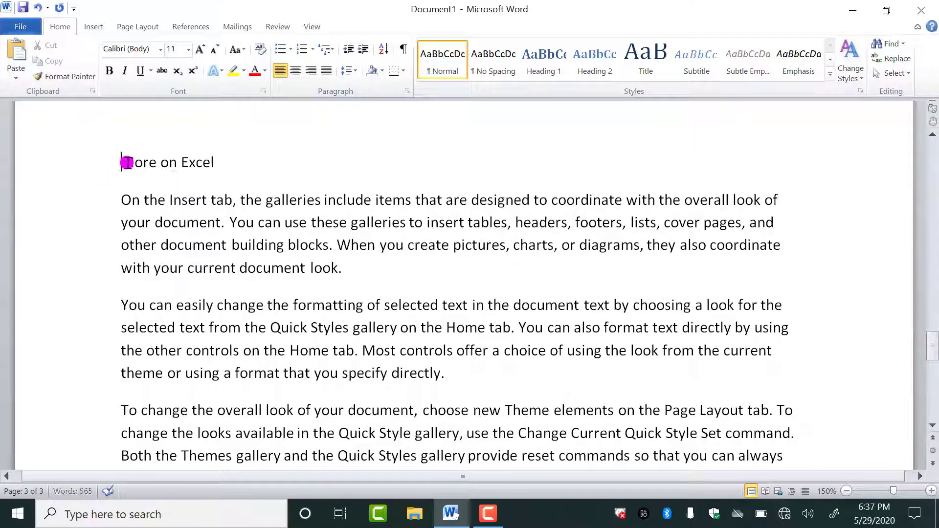
drag(122, 162, 271, 154)
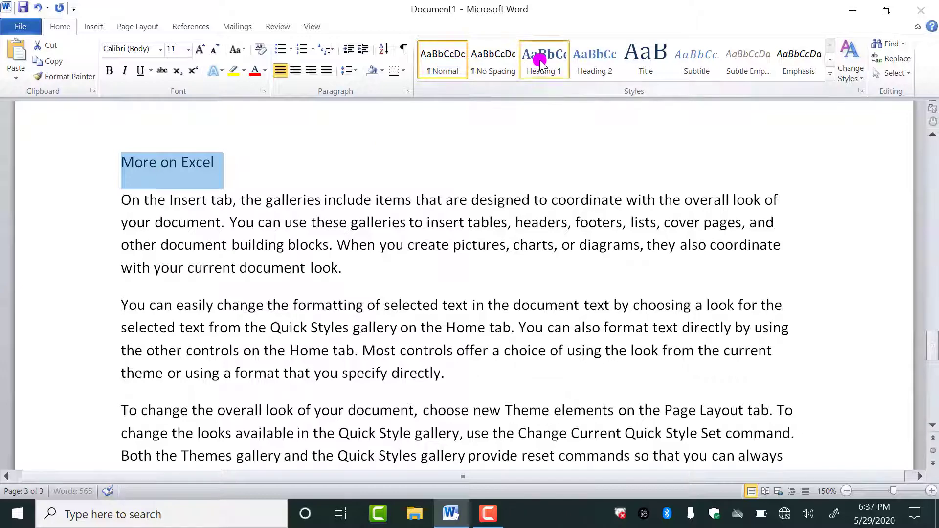
click(544, 62)
- Insert a blank line above the "More on Windows" heading on the first page
scroll(355, 153, up, 1)
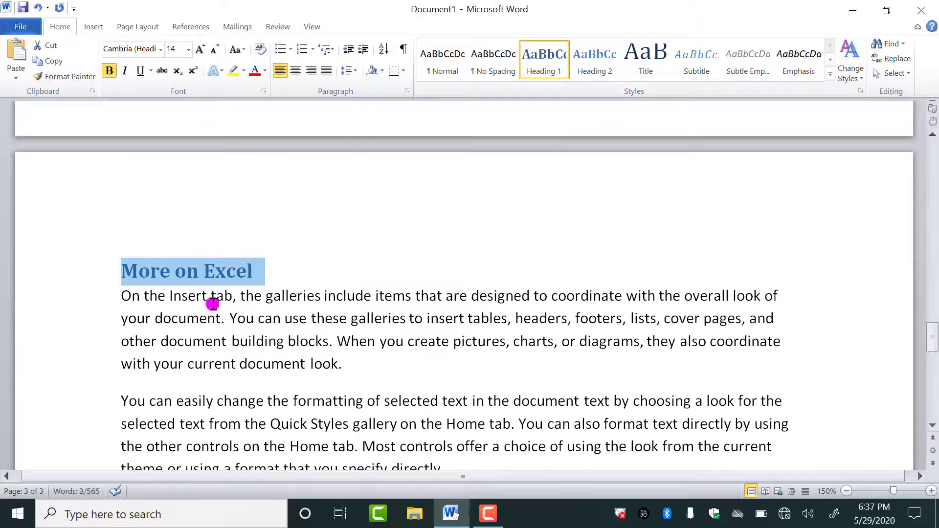
scroll(270, 297, up, 12)
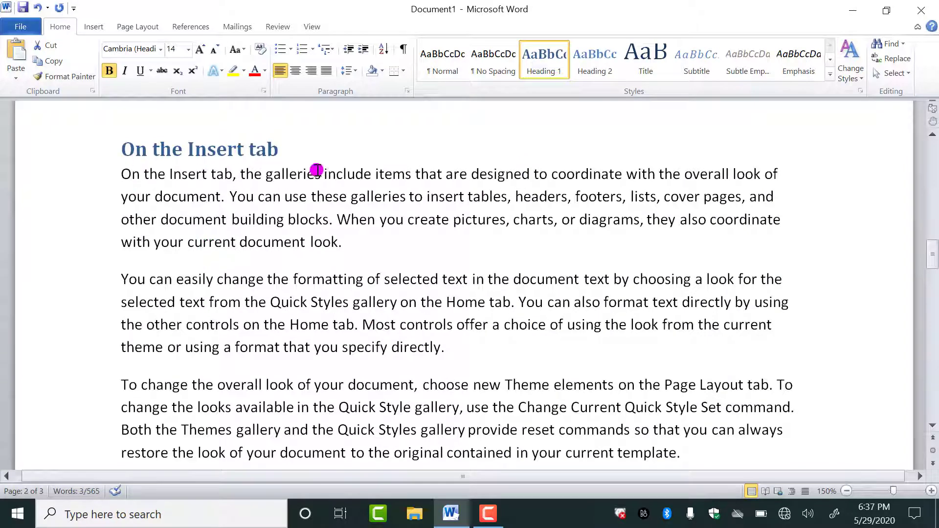
scroll(302, 264, up, 5)
scroll(303, 263, up, 5)
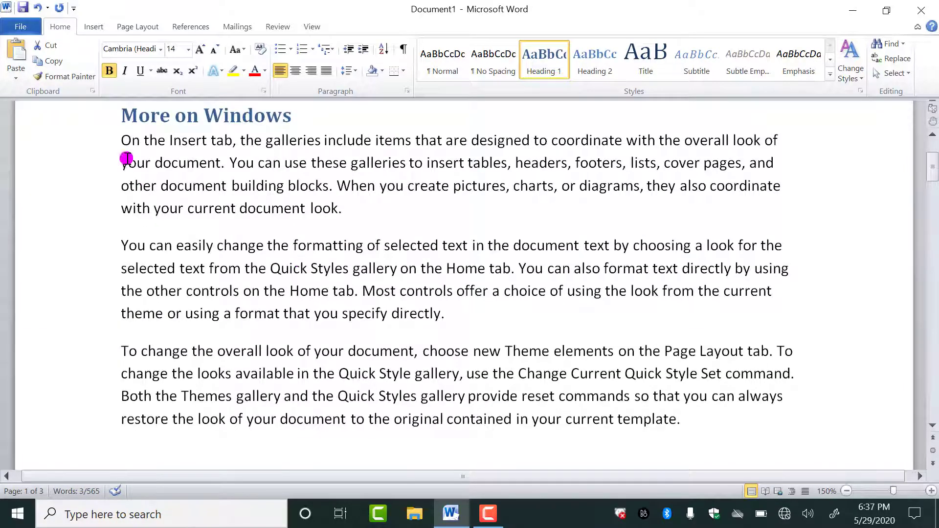
scroll(278, 155, up, 1)
scroll(128, 220, up, 1)
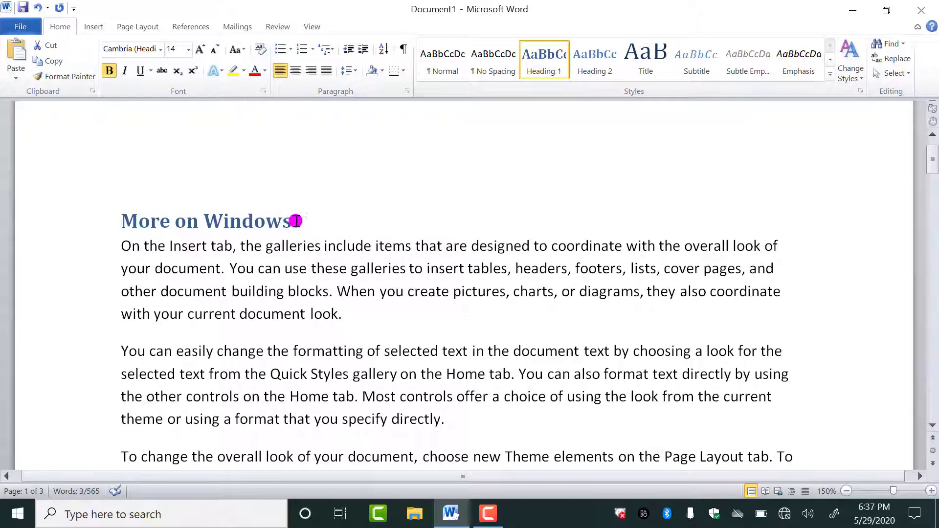
click(137, 214)
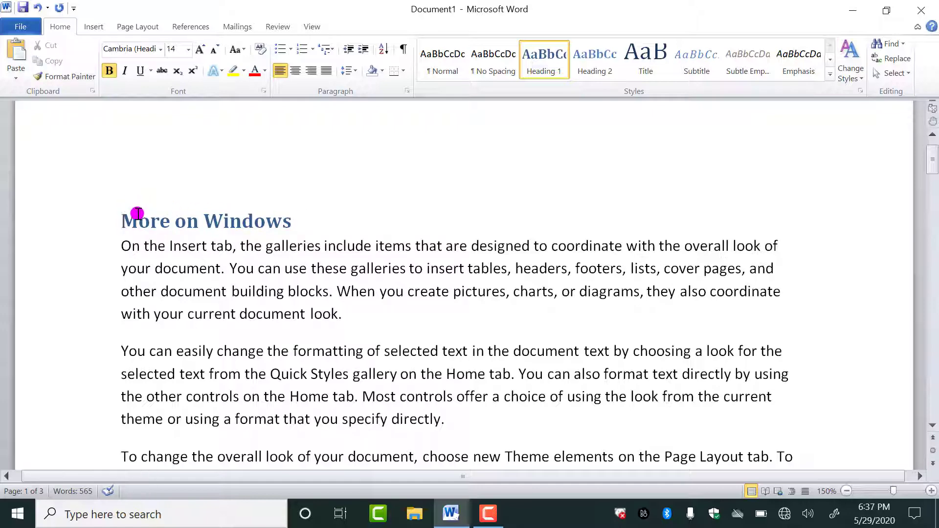
key(Return)
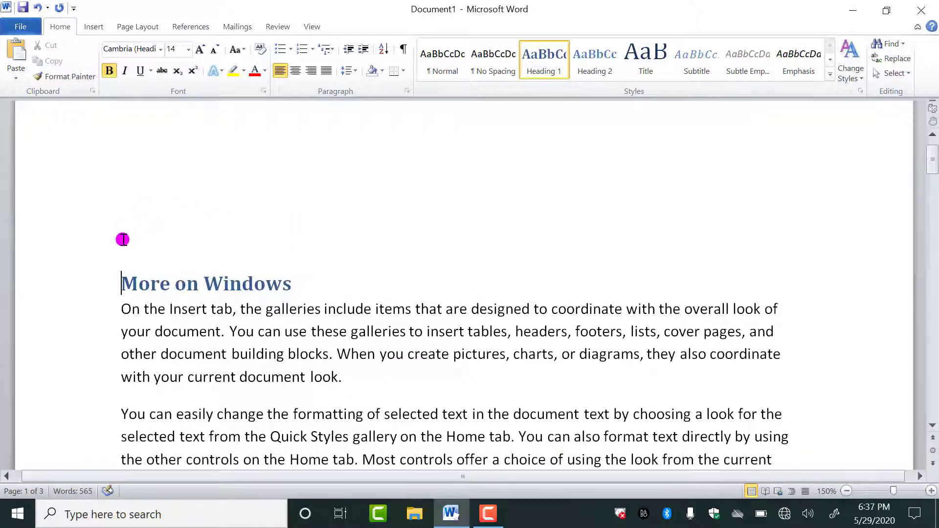
- Insert the built-in Automatic Table 1 table of contents on the blank line above the "More on Windows" heading
click(131, 241)
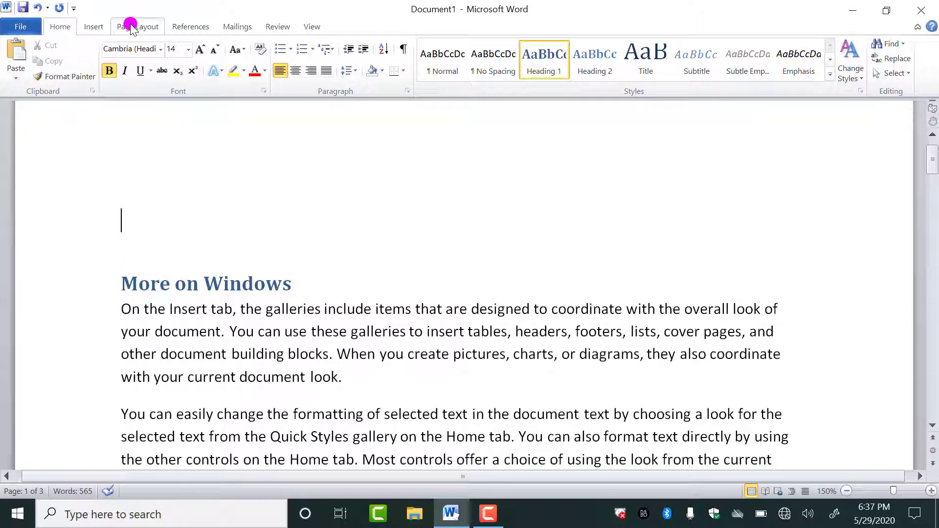
click(181, 25)
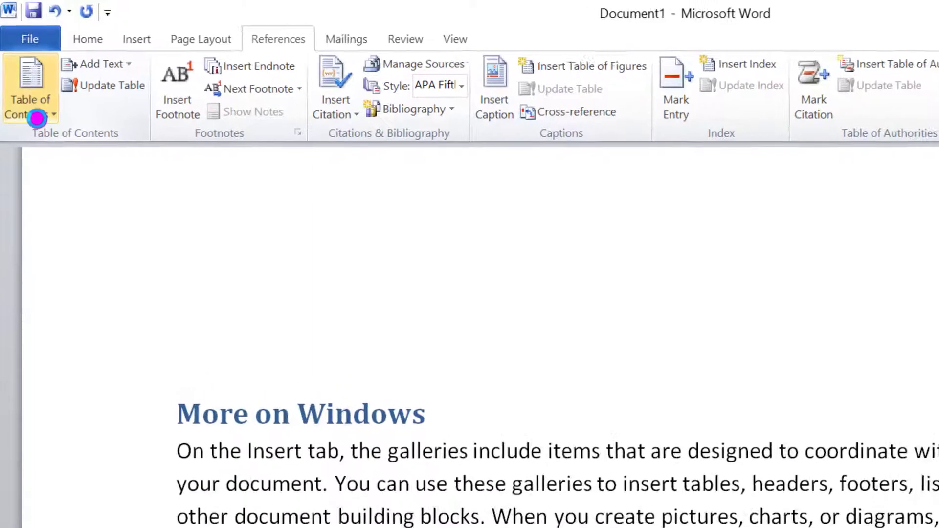
click(37, 118)
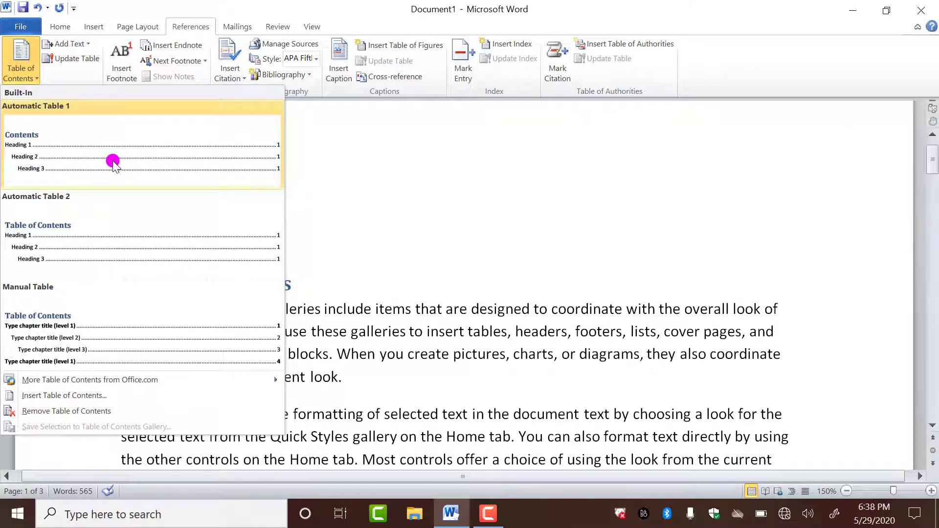
click(151, 218)
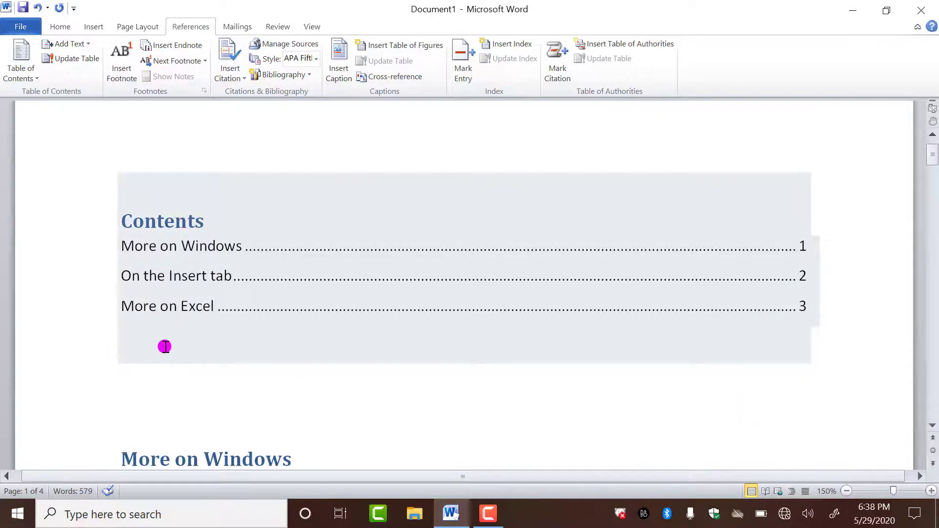
scroll(165, 347, down, 5)
scroll(165, 339, up, 6)
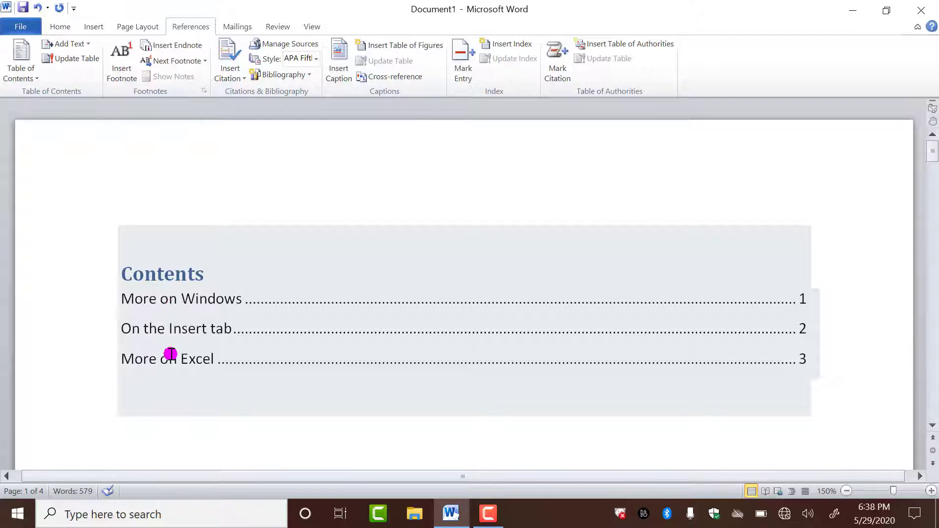
- Insert a footnote on the word "galleries" in the first sentence under the "More on Windows" heading
click(269, 426)
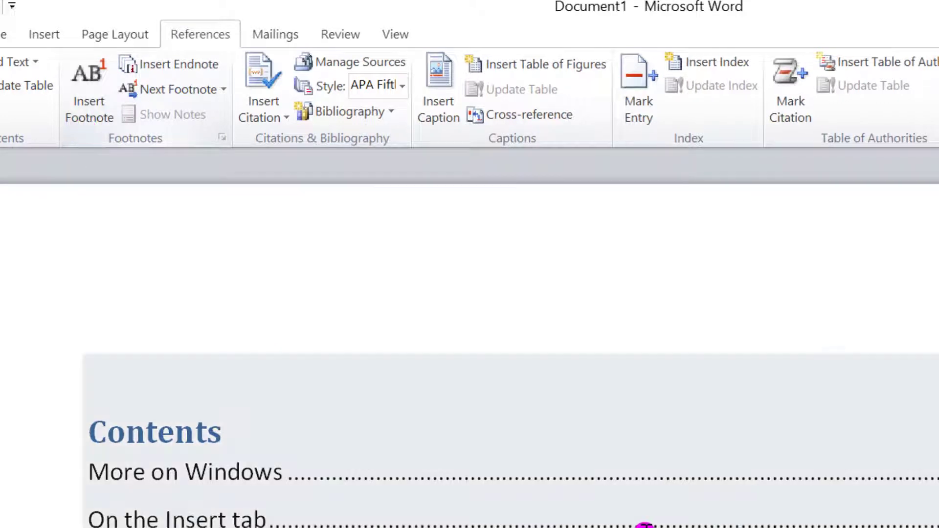
scroll(833, 371, down, 7)
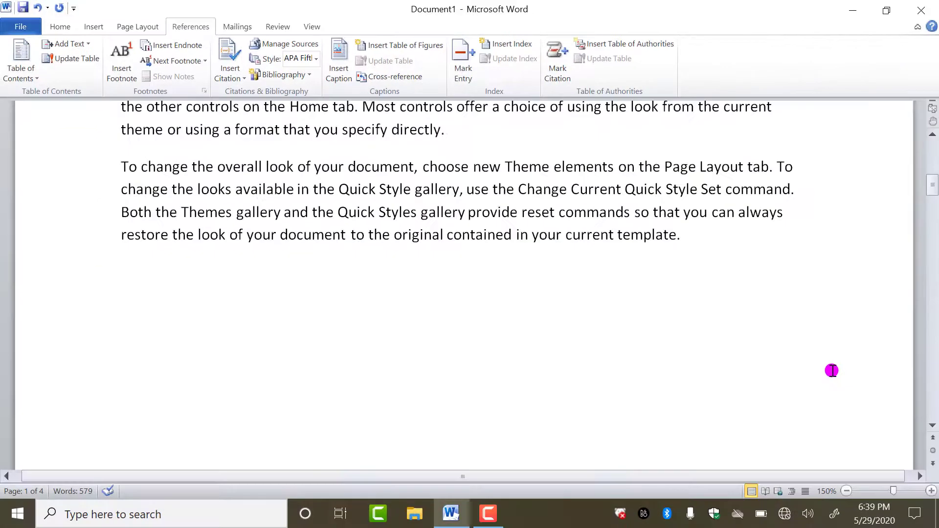
scroll(832, 371, down, 5)
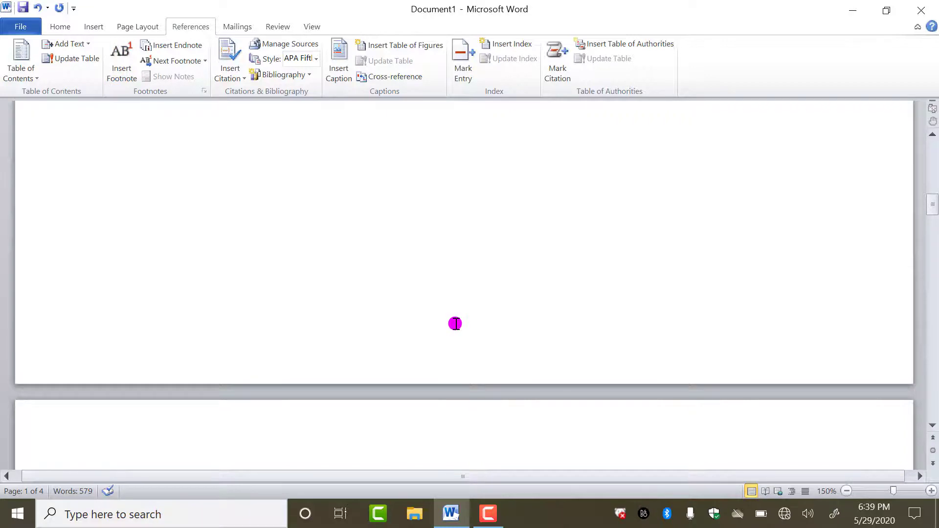
scroll(455, 324, up, 10)
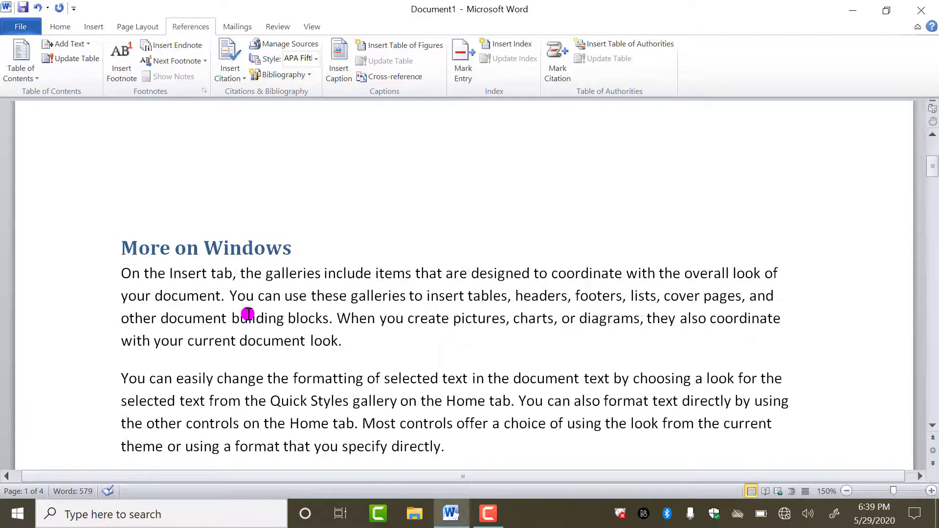
scroll(248, 313, up, 5)
scroll(270, 307, down, 4)
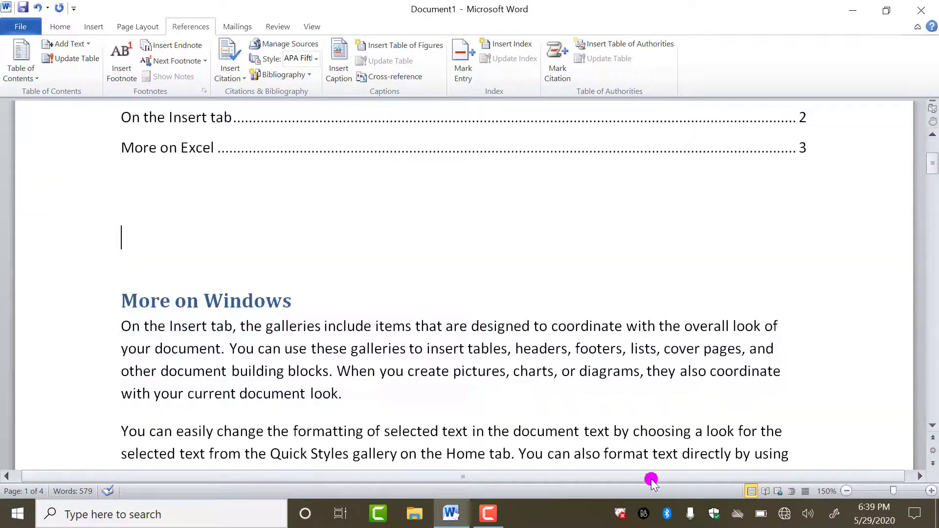
scroll(489, 372, down, 2)
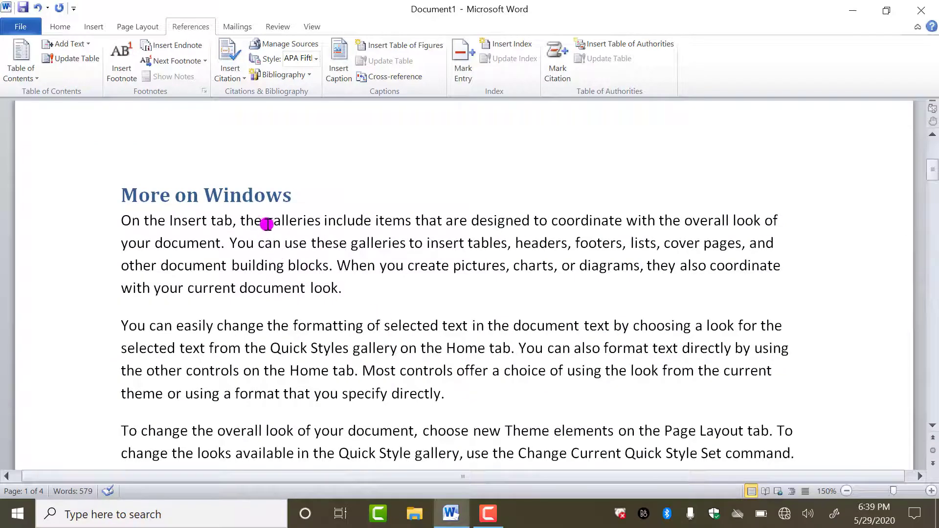
drag(265, 222, 319, 222)
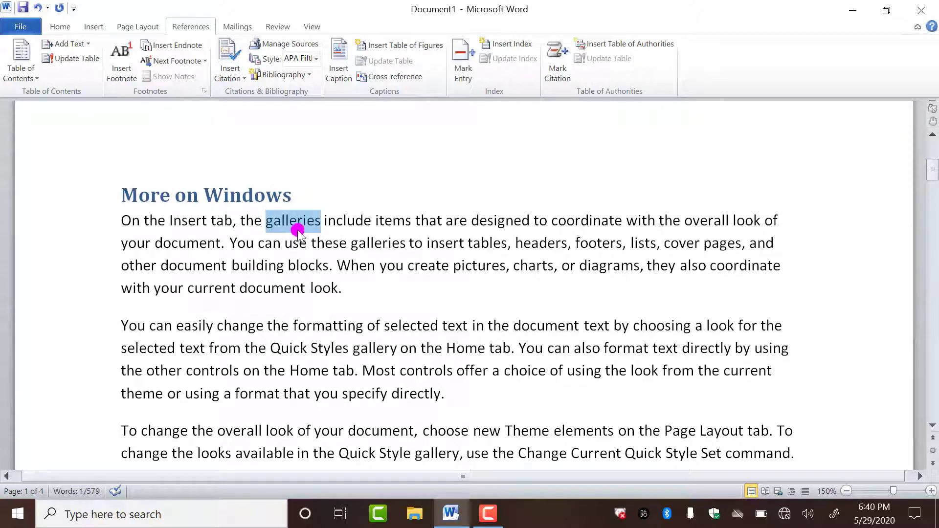
click(376, 247)
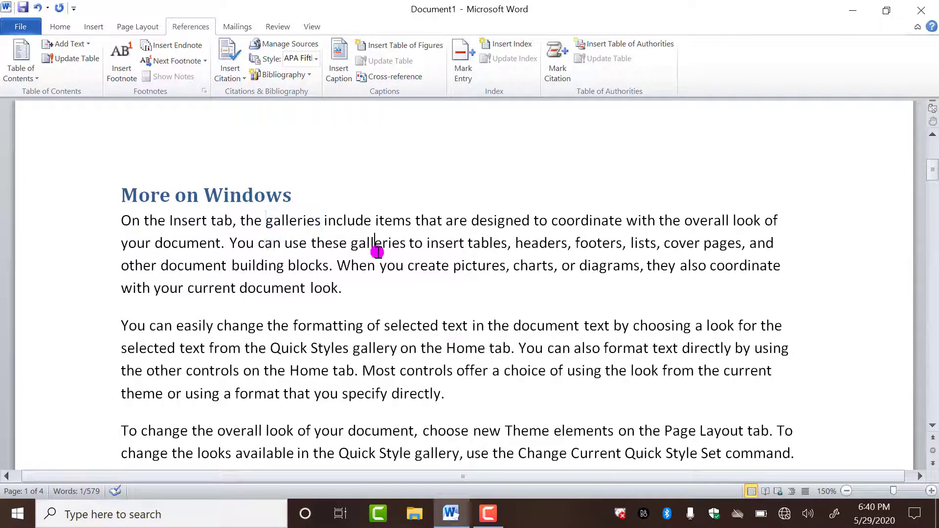
drag(266, 220, 320, 223)
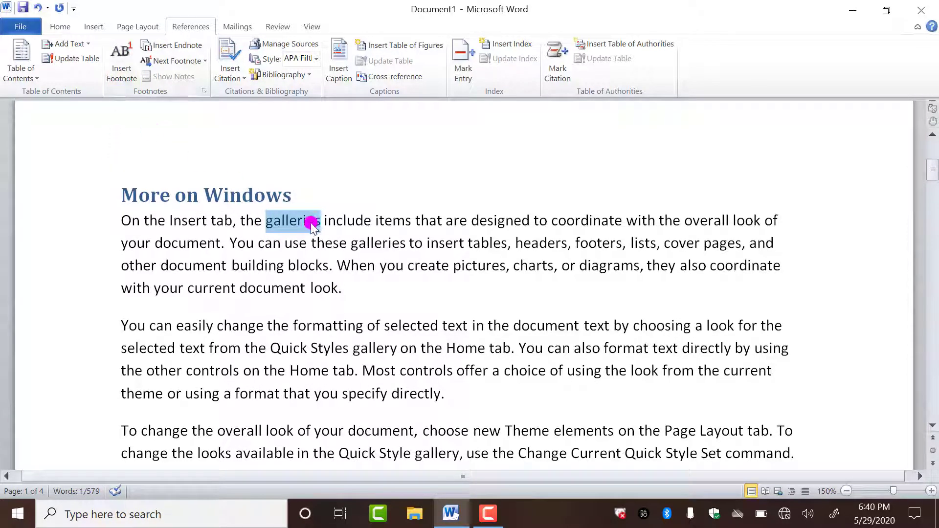
click(125, 71)
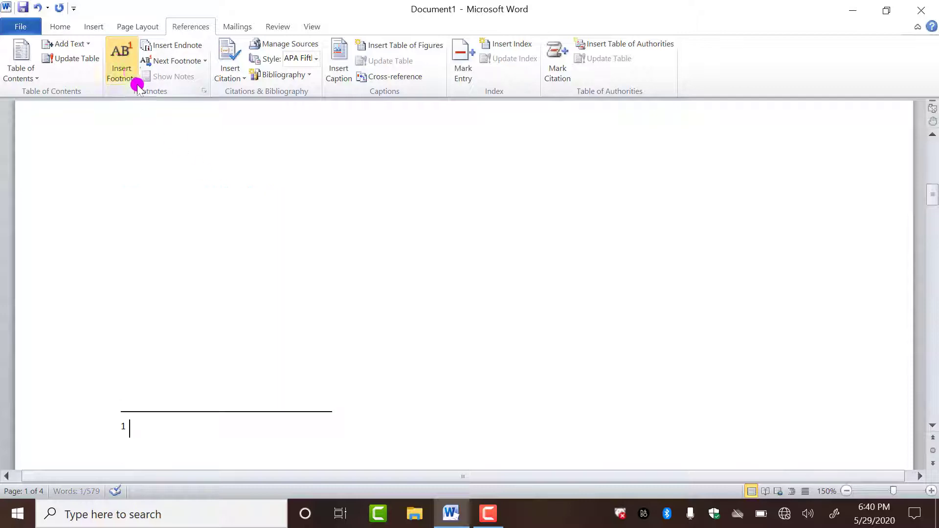
- Enter "Art Gallary,Home Gallary" as the text of the first page's footnote
scroll(182, 417, up, 10)
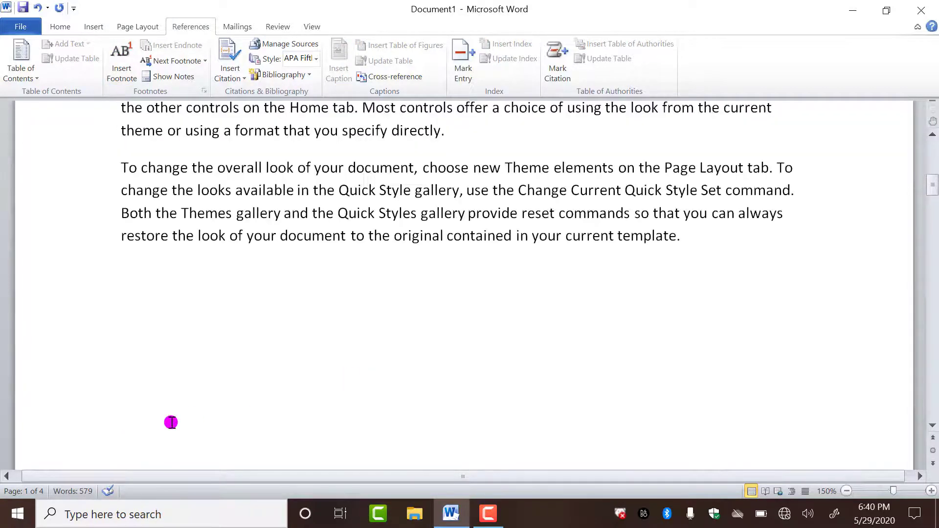
scroll(171, 421, up, 3)
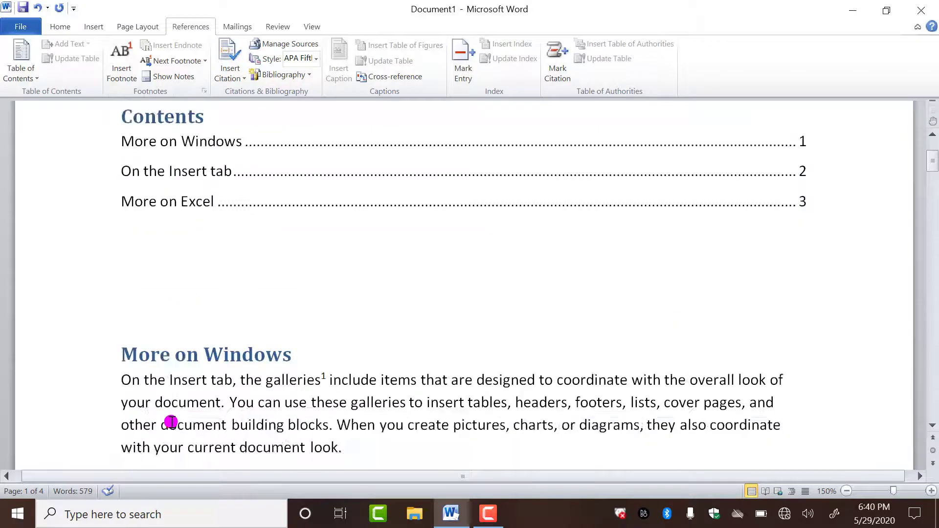
scroll(171, 419, down, 10)
scroll(177, 419, down, 5)
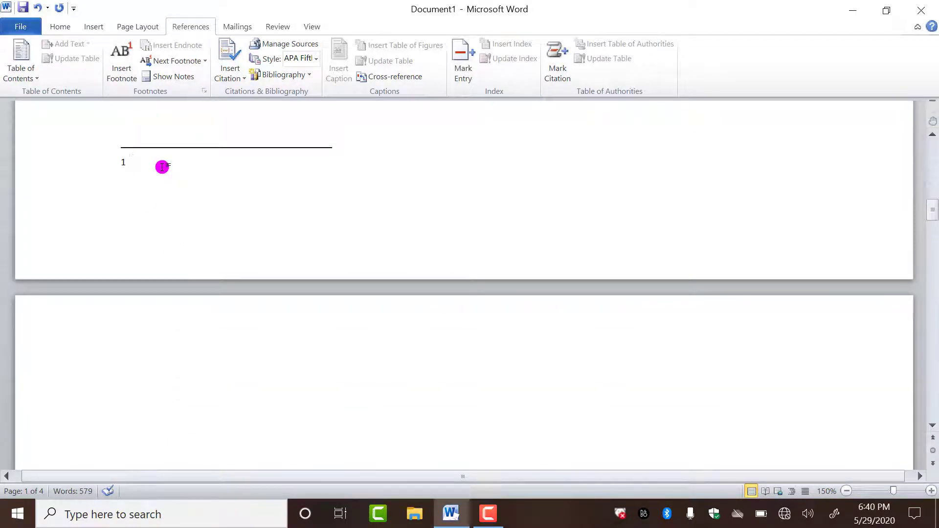
text(Art Chart)
key(BackSpace)
text(y,Hom)
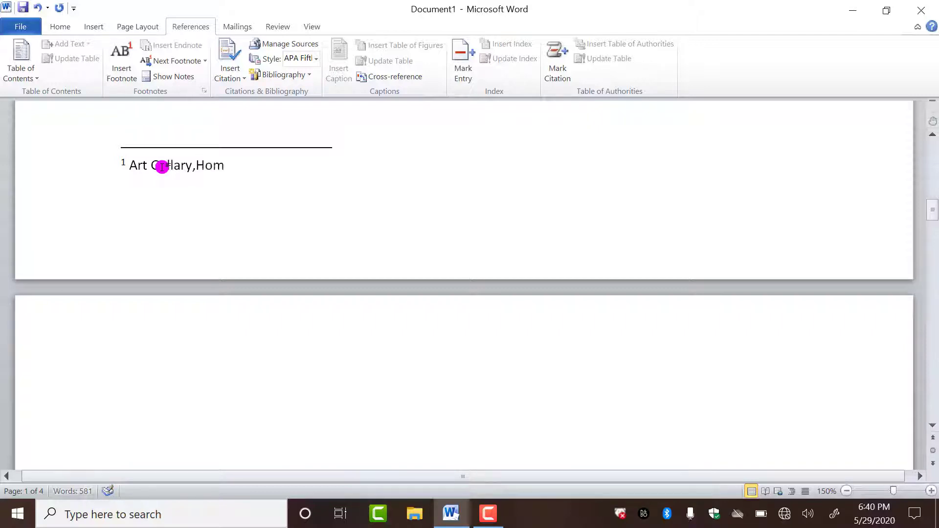
text(e Gallary)
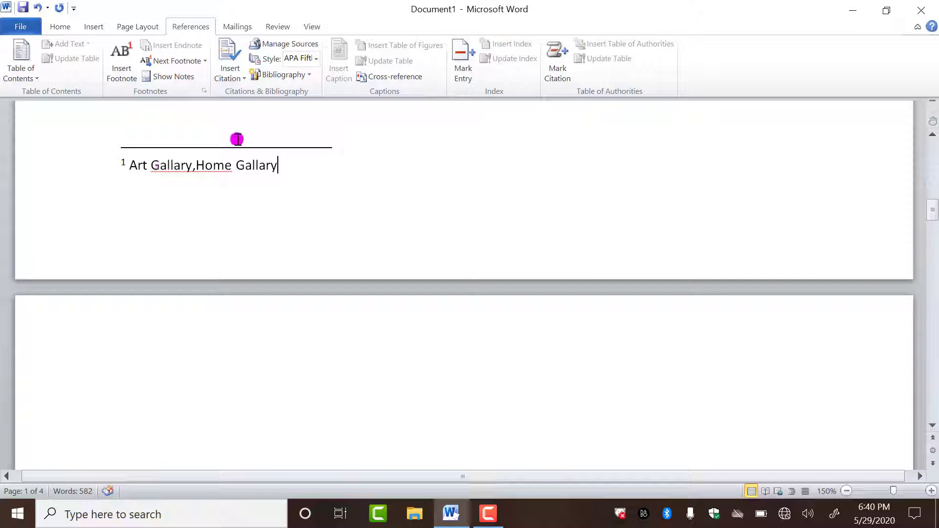
- Review the footnote mark after "galleries", follow it to its note text, and return to the paragraph
scroll(401, 228, up, 10)
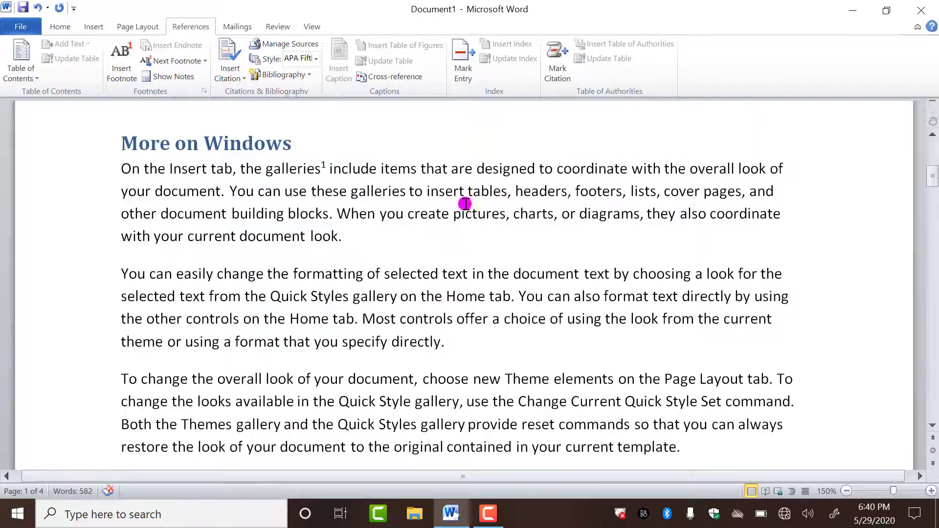
scroll(504, 294, down, 3)
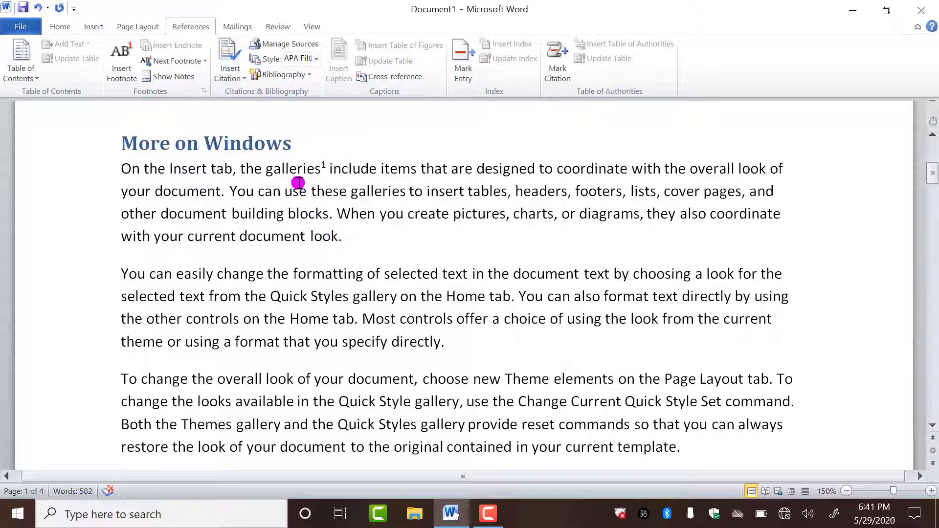
mouse_move(294, 170)
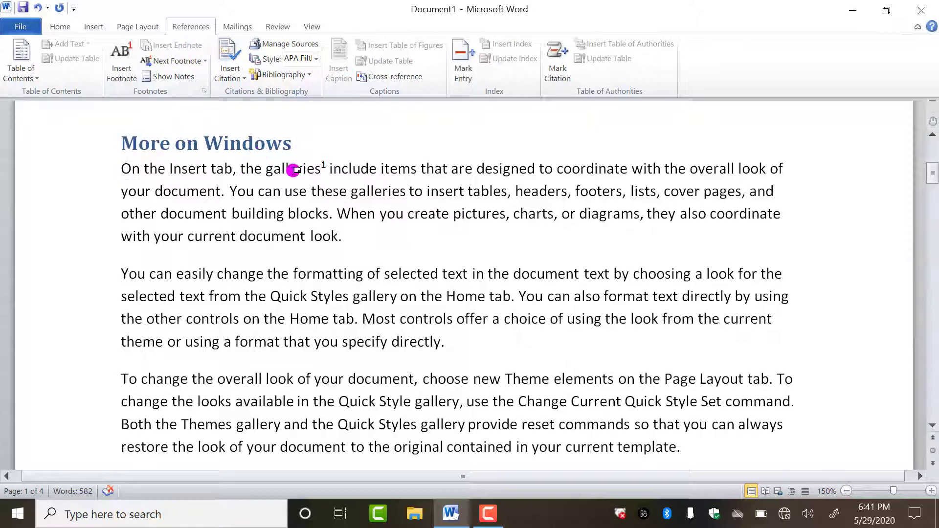
double_click(317, 169)
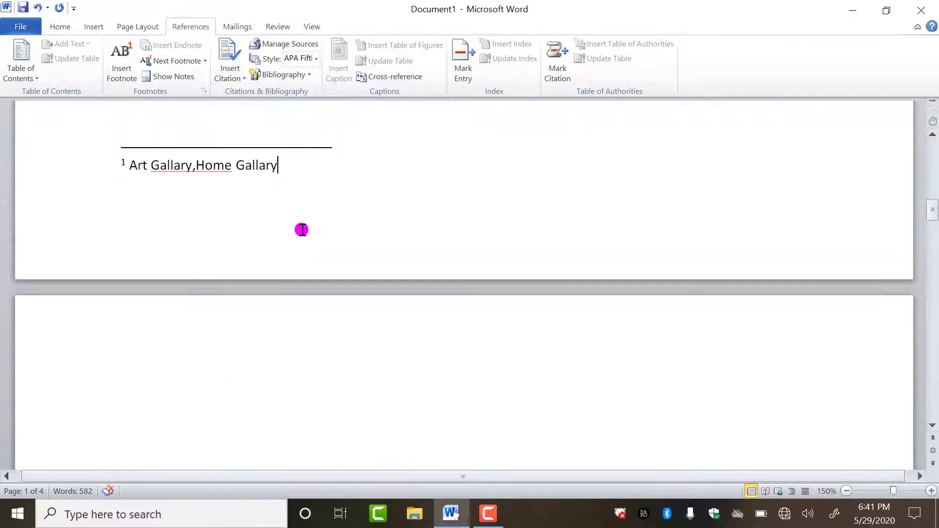
scroll(337, 184, up, 3)
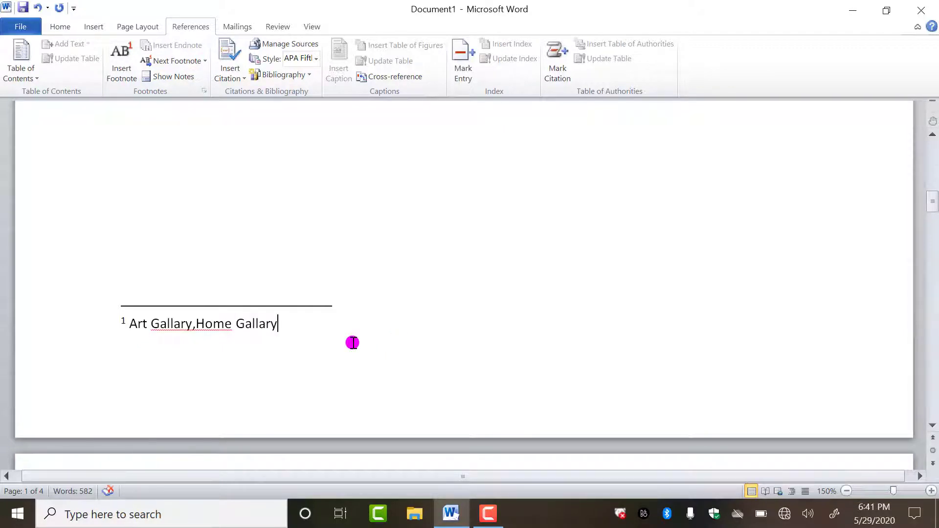
scroll(344, 210, up, 8)
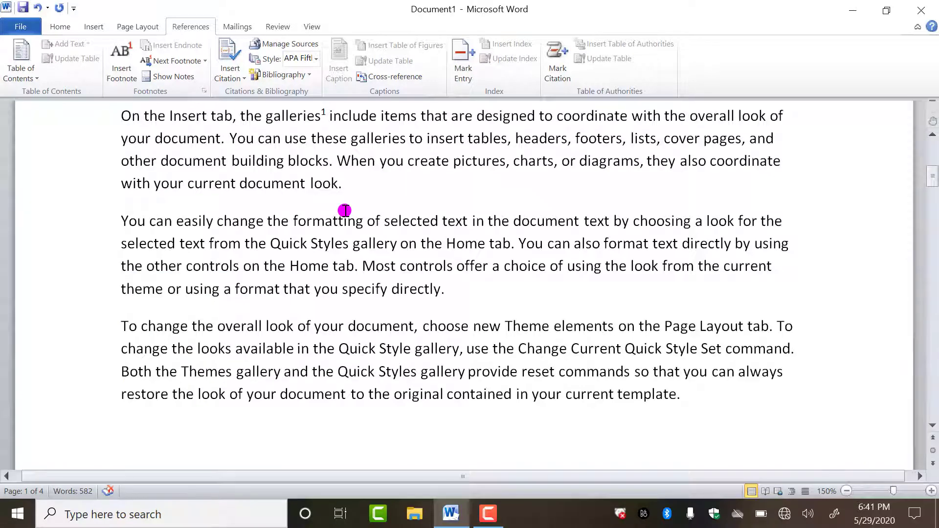
scroll(344, 210, up, 1)
- Insert an endnote on the word "footers" in the first paragraph under "More on Windows"
double_click(434, 169)
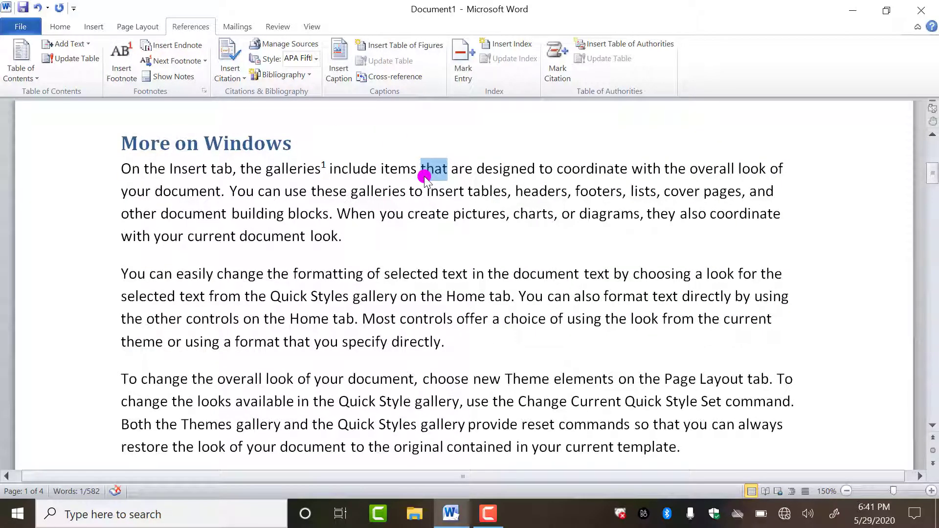
click(441, 214)
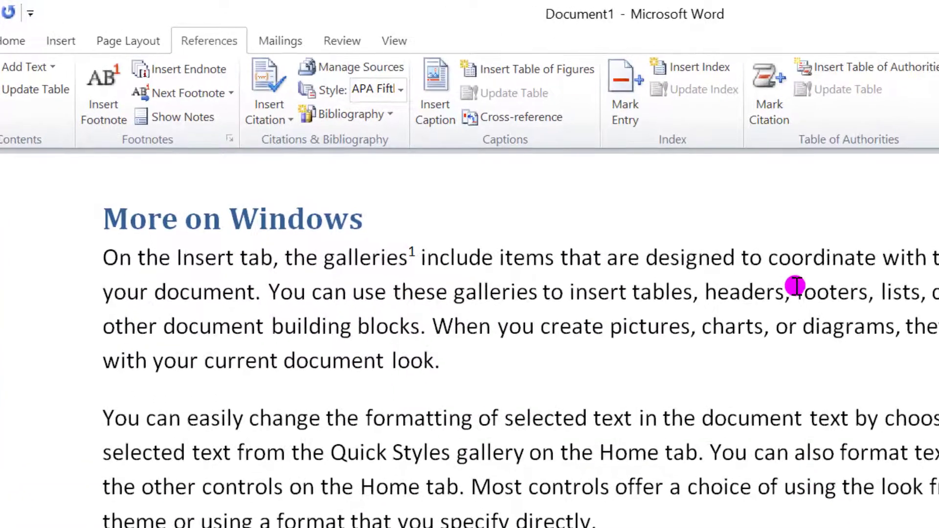
drag(609, 203, 665, 201)
drag(876, 286, 867, 285)
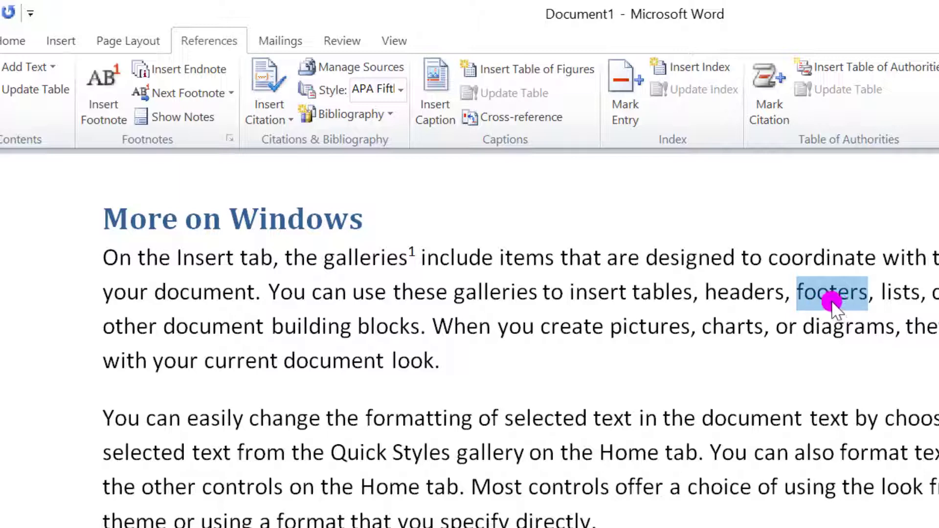
click(218, 72)
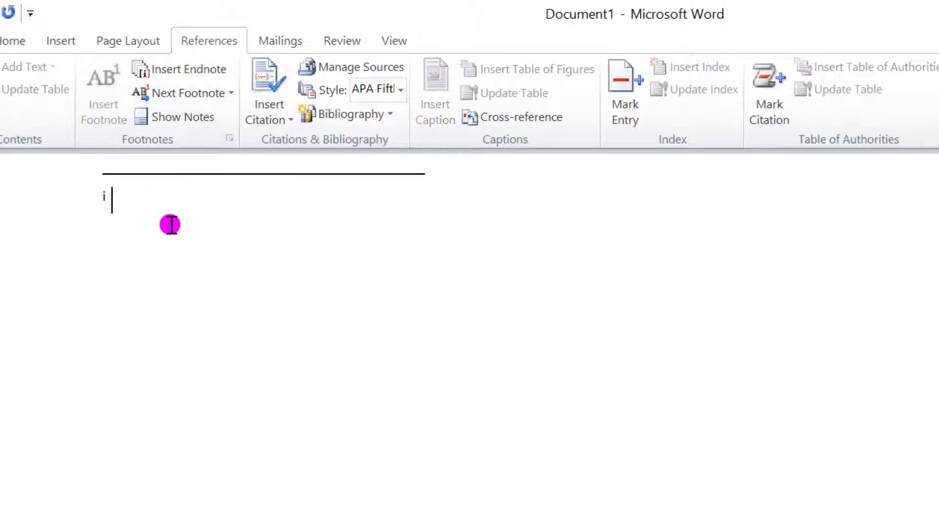
- Enter "Last area of page,bottom of page" as the endnote's text
text(LASt )
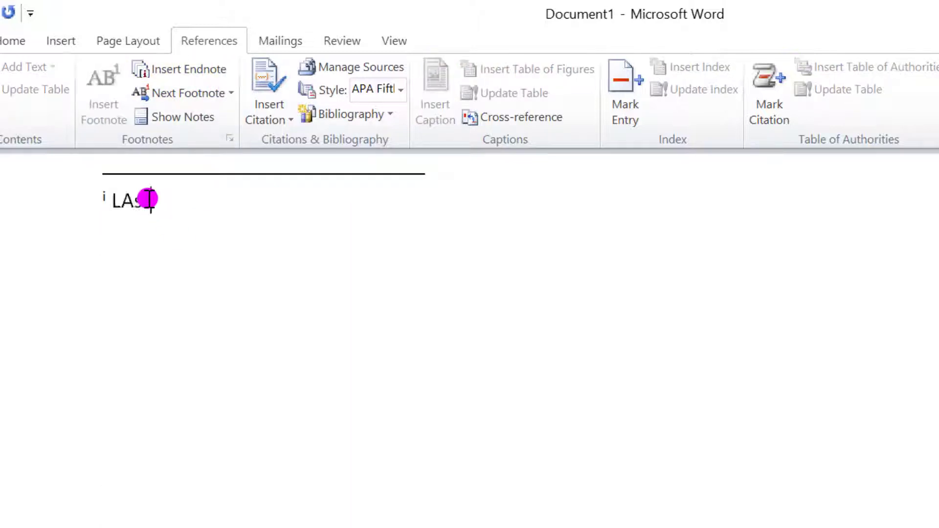
text(area )
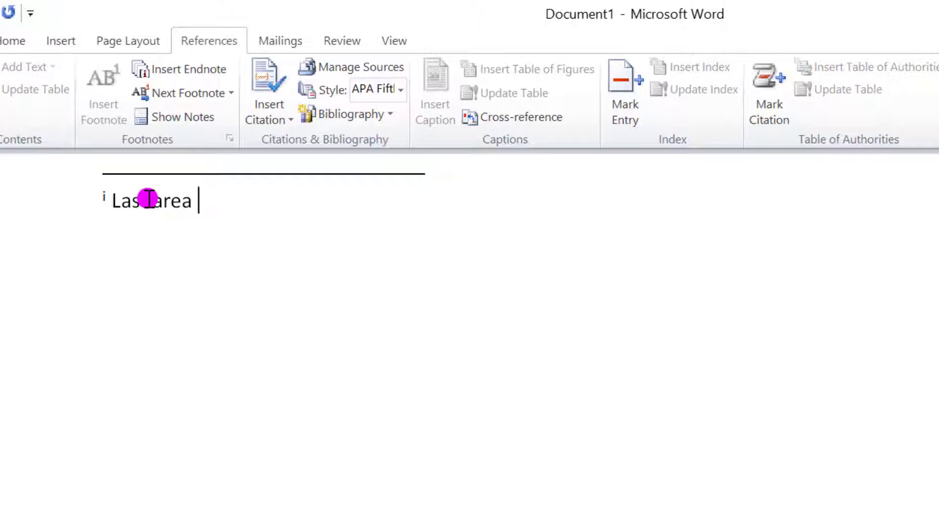
text(of page)
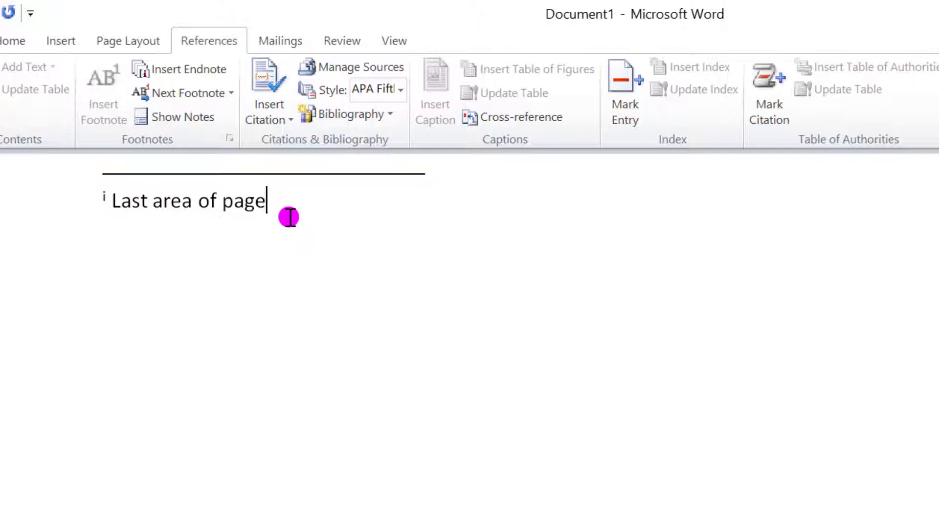
text(,bottom of)
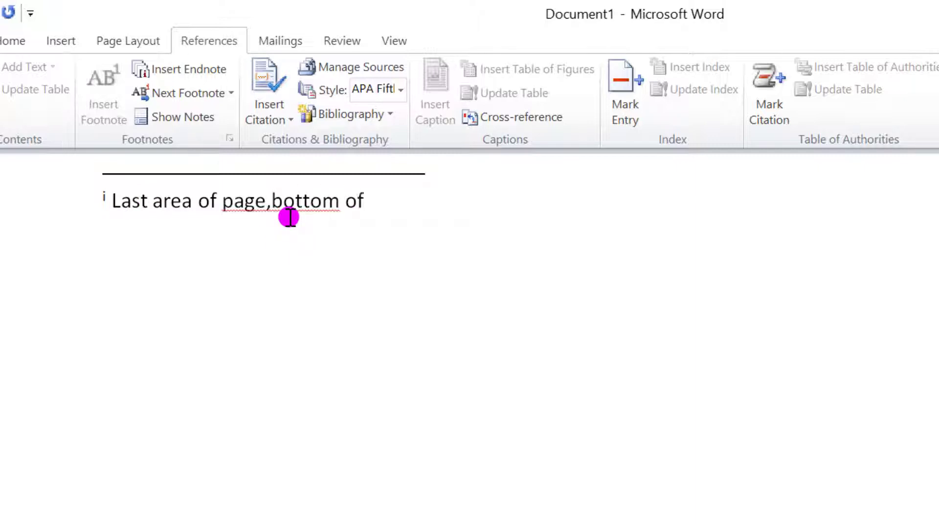
text( page)
scroll(404, 242, up, 5)
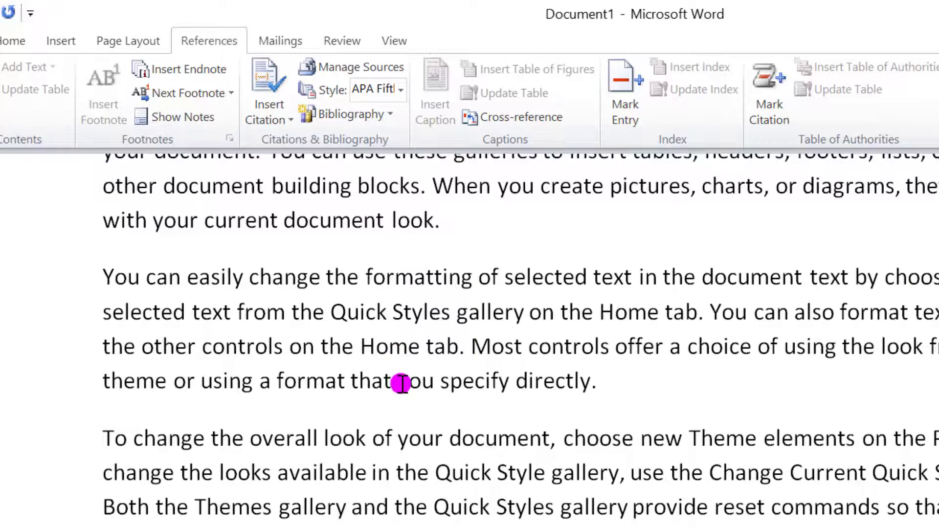
- Review the endnote text at the end of the document, then return to its mark after "footers" under "More on Windows"
scroll(401, 384, down, 5)
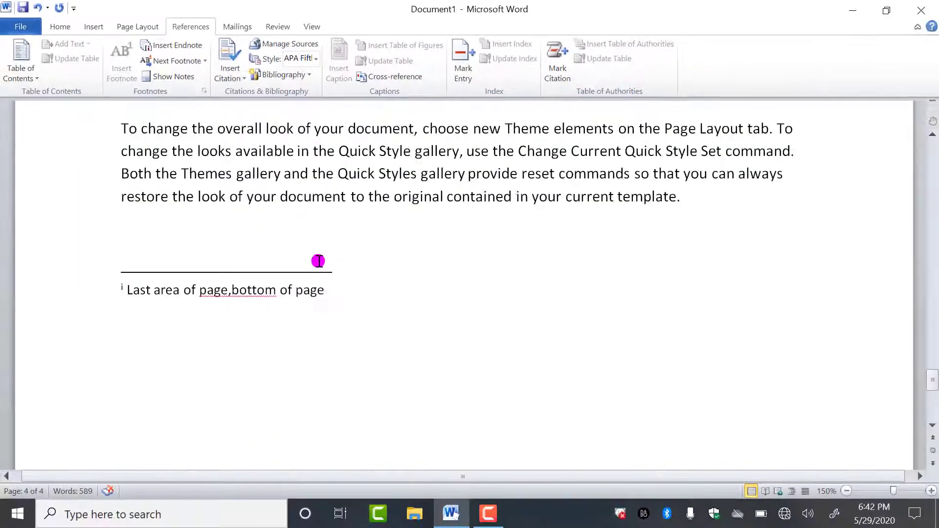
scroll(271, 269, up, 8)
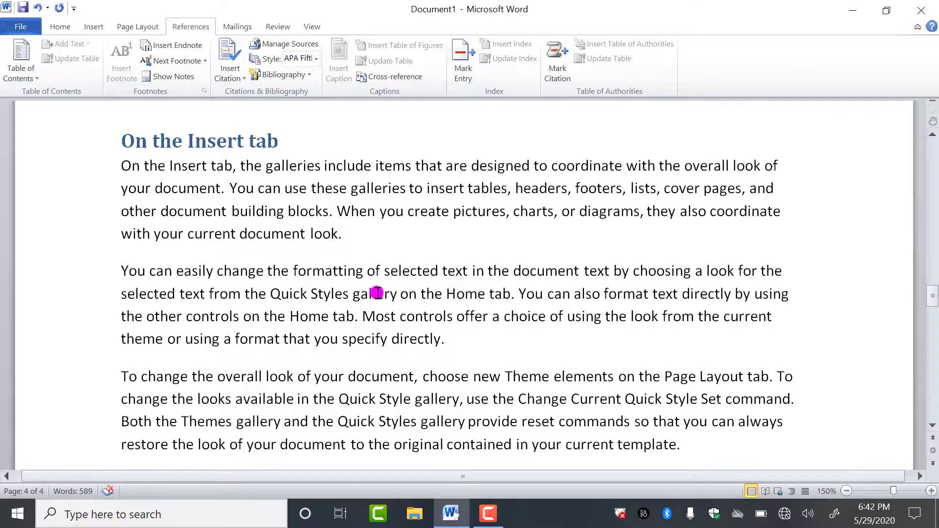
scroll(377, 292, up, 10)
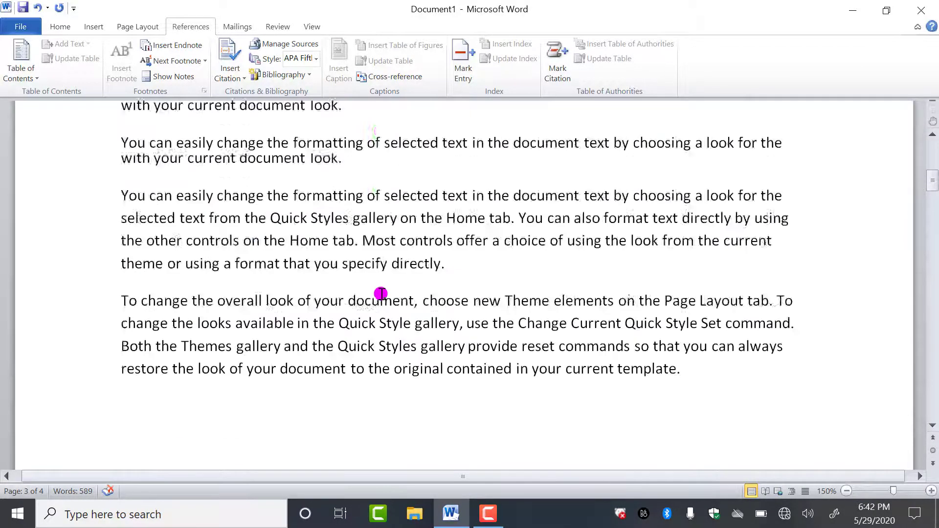
scroll(380, 293, up, 3)
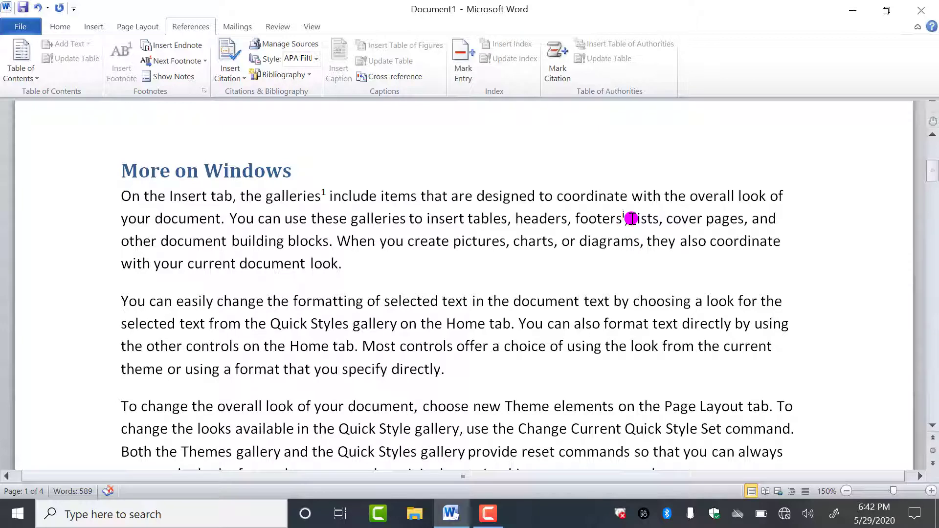
mouse_move(607, 219)
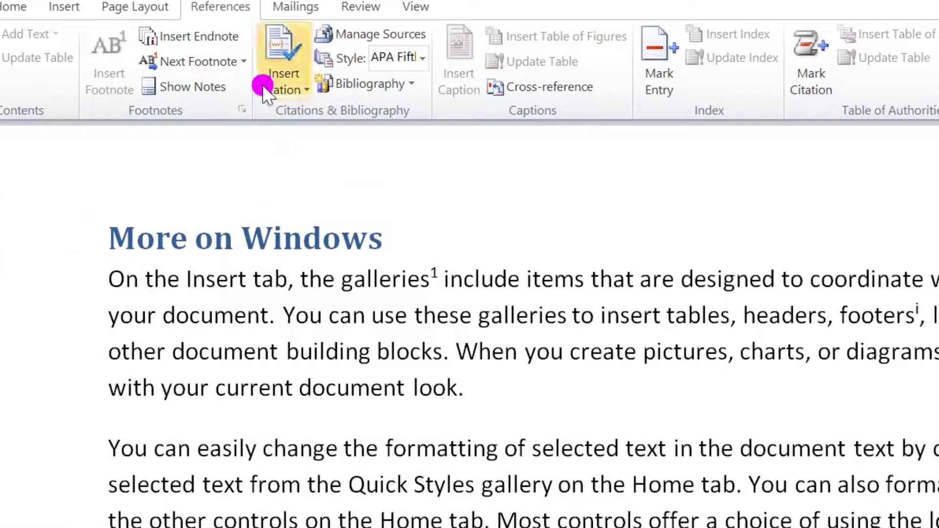
- Navigate from the endnote text to the next footnote, and go to the previous endnote
click(245, 57)
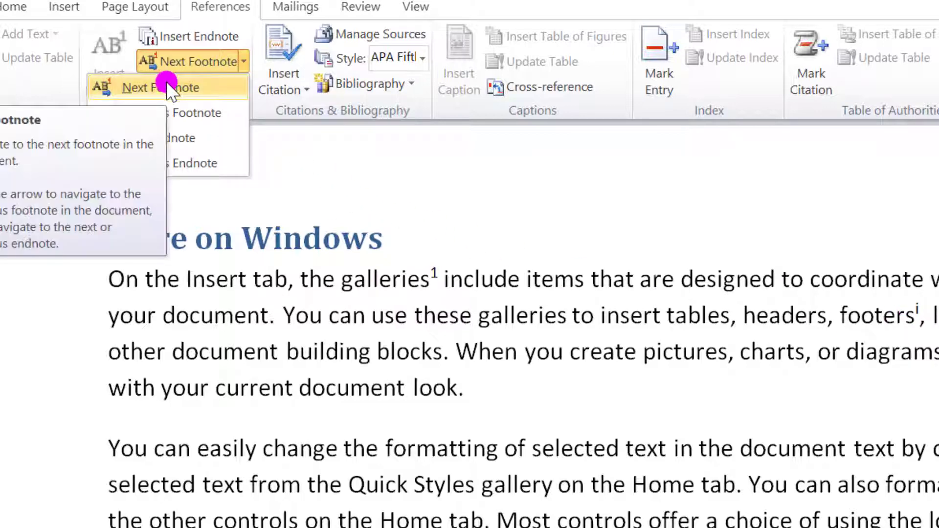
click(148, 83)
click(243, 61)
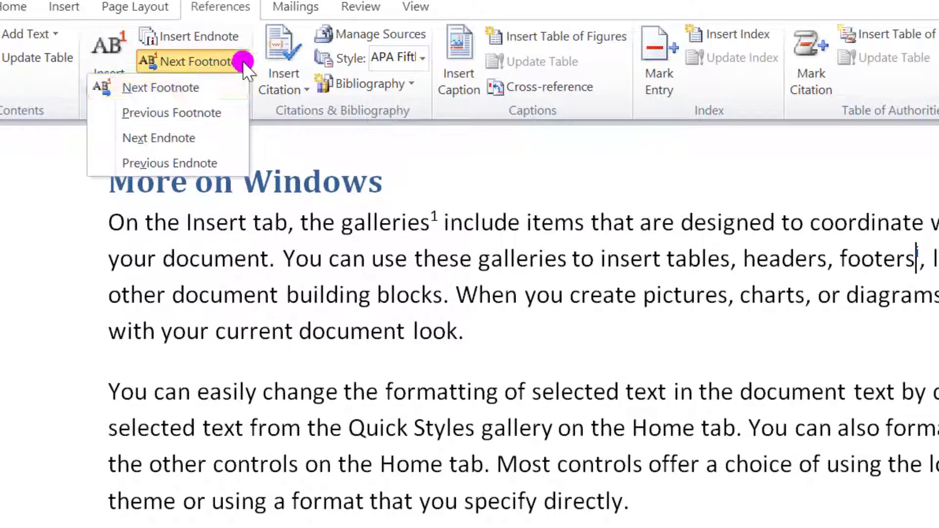
click(168, 160)
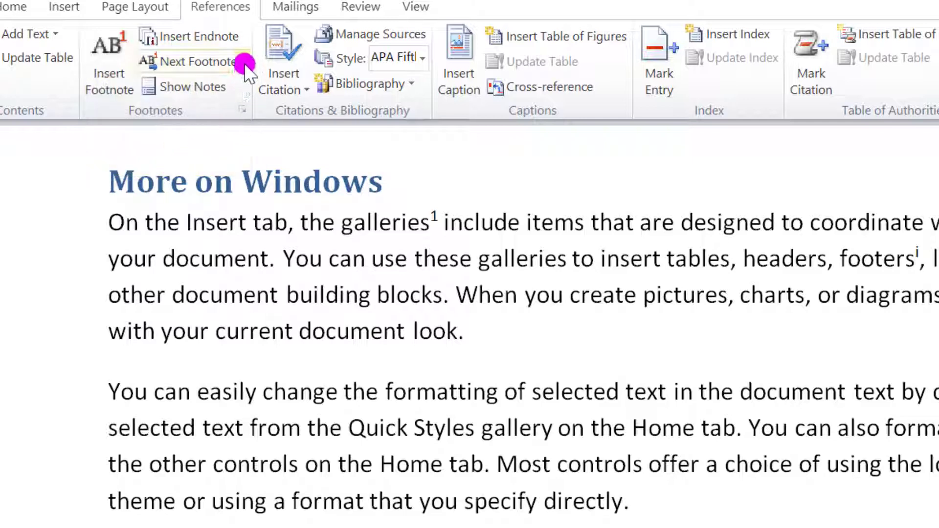
- Go to the previous footnote mark after "galleries", move to the next endnote mark after "footers", and preview its note
click(244, 61)
click(197, 115)
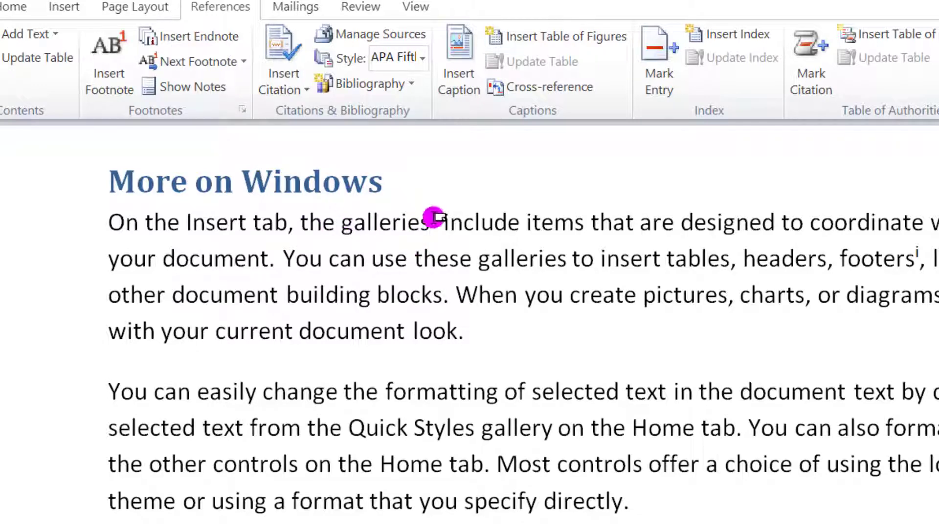
click(247, 61)
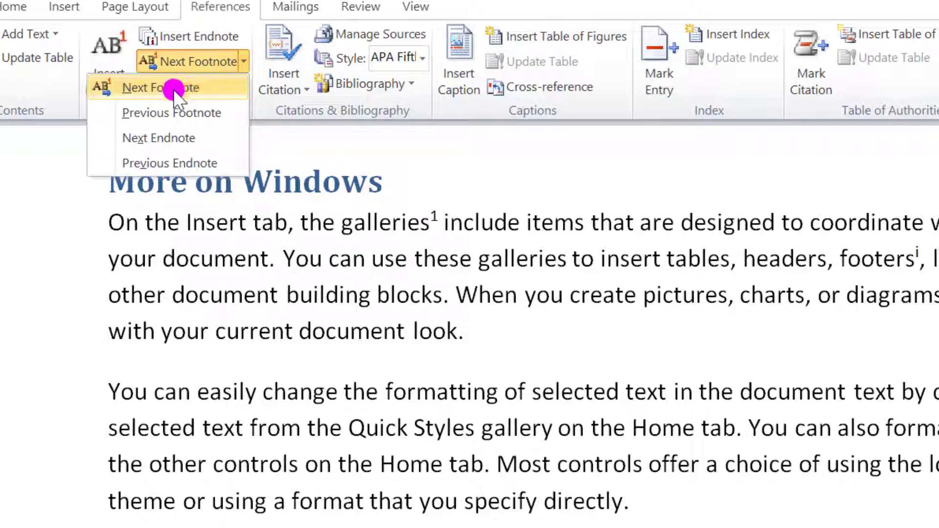
click(208, 143)
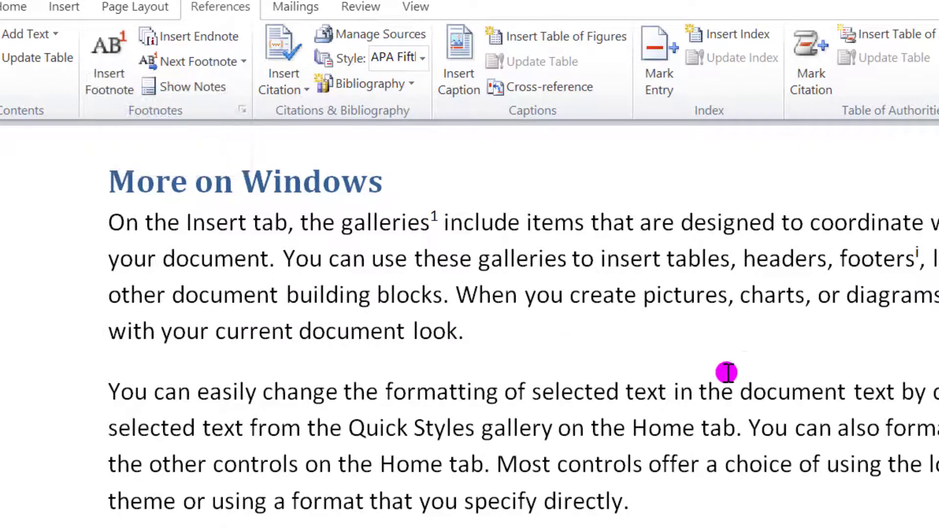
mouse_move(918, 277)
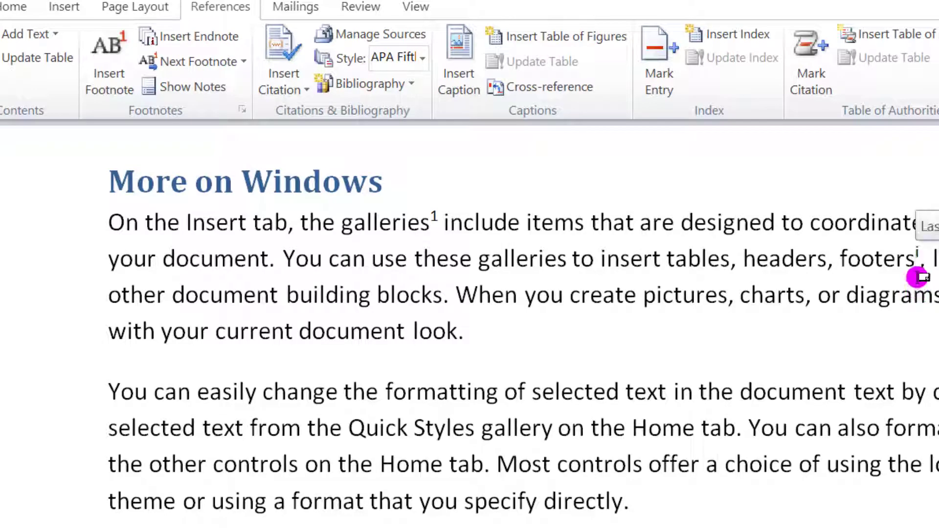
click(243, 61)
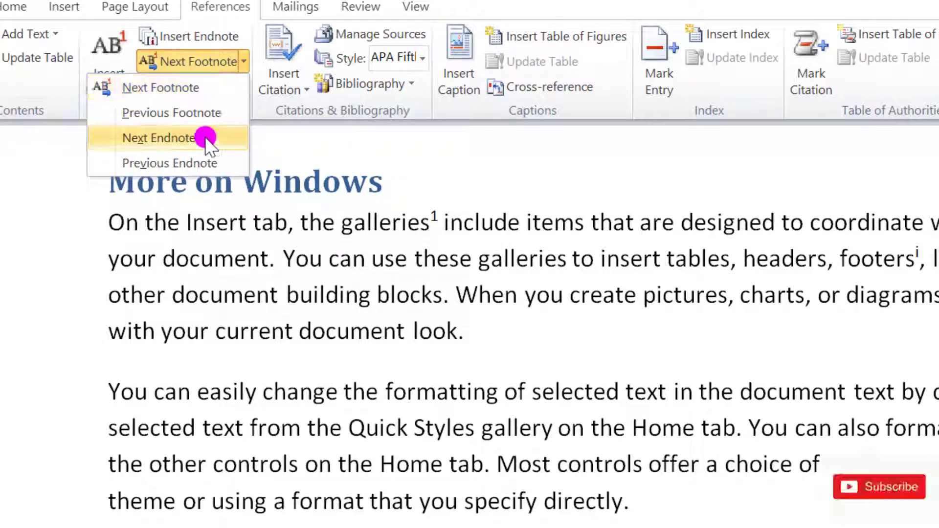
click(397, 178)
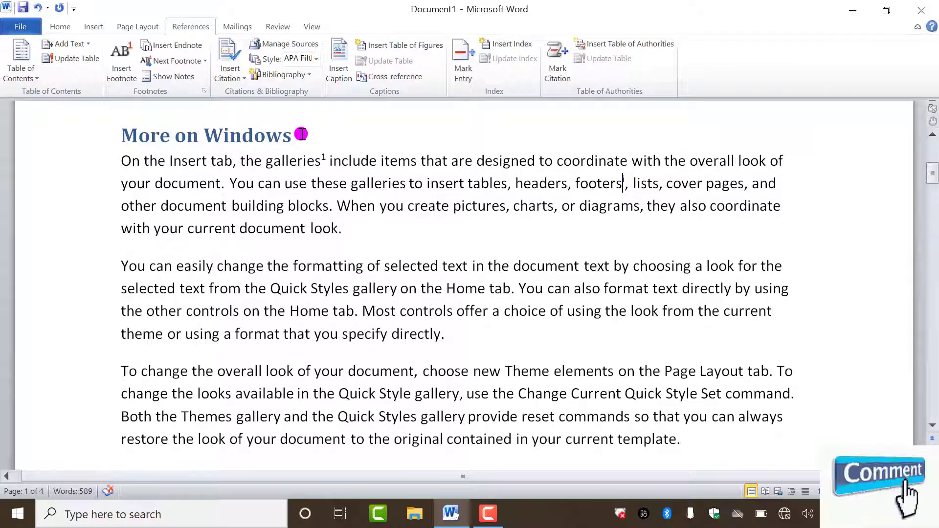